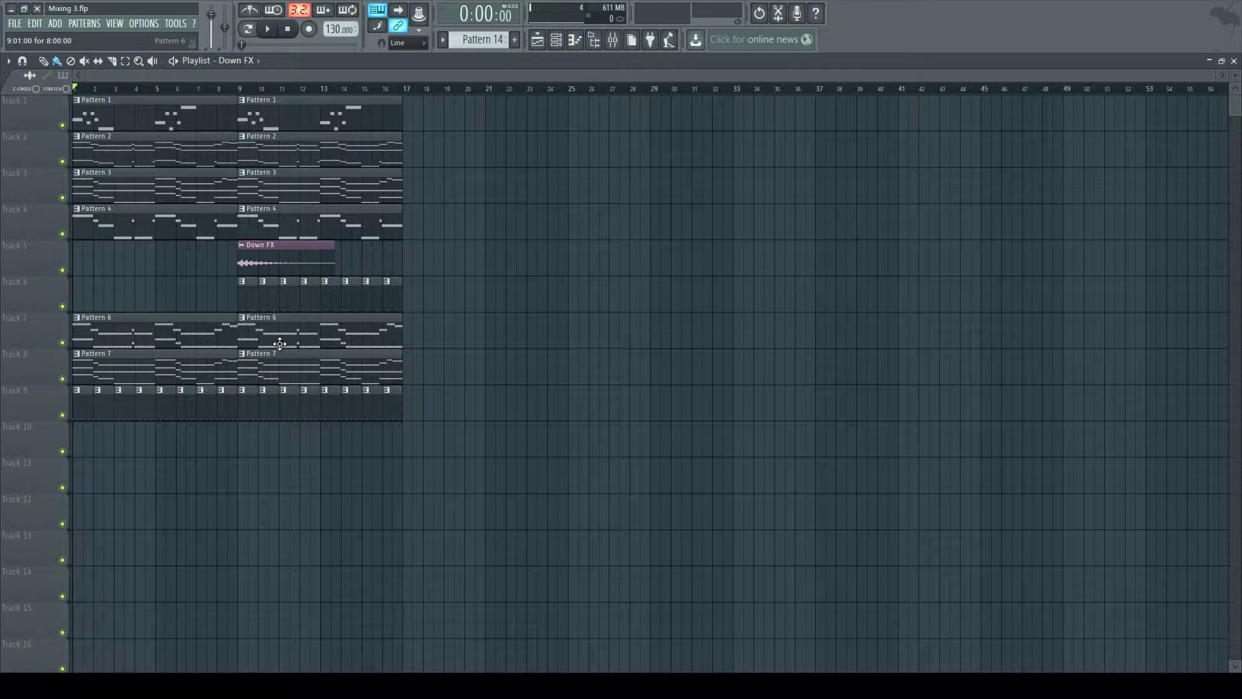
# Play the whole arrangement from the start and stop playback near its end.
pyautogui.press('space')
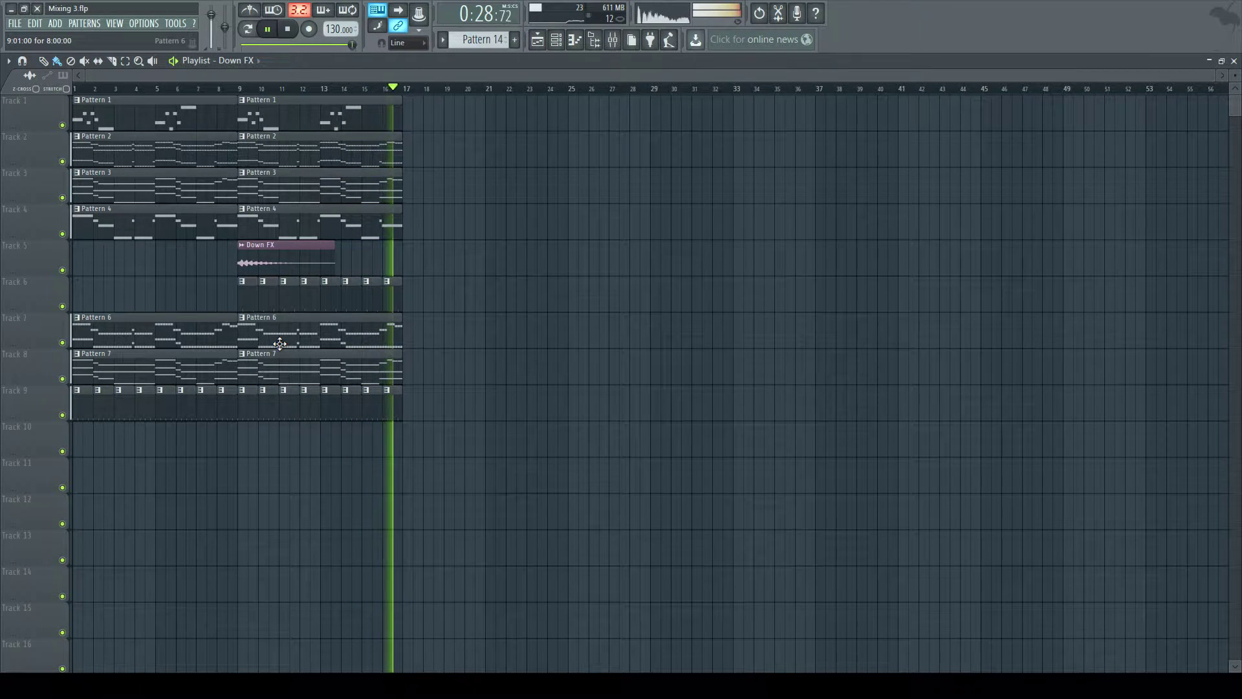
pyautogui.press('space')
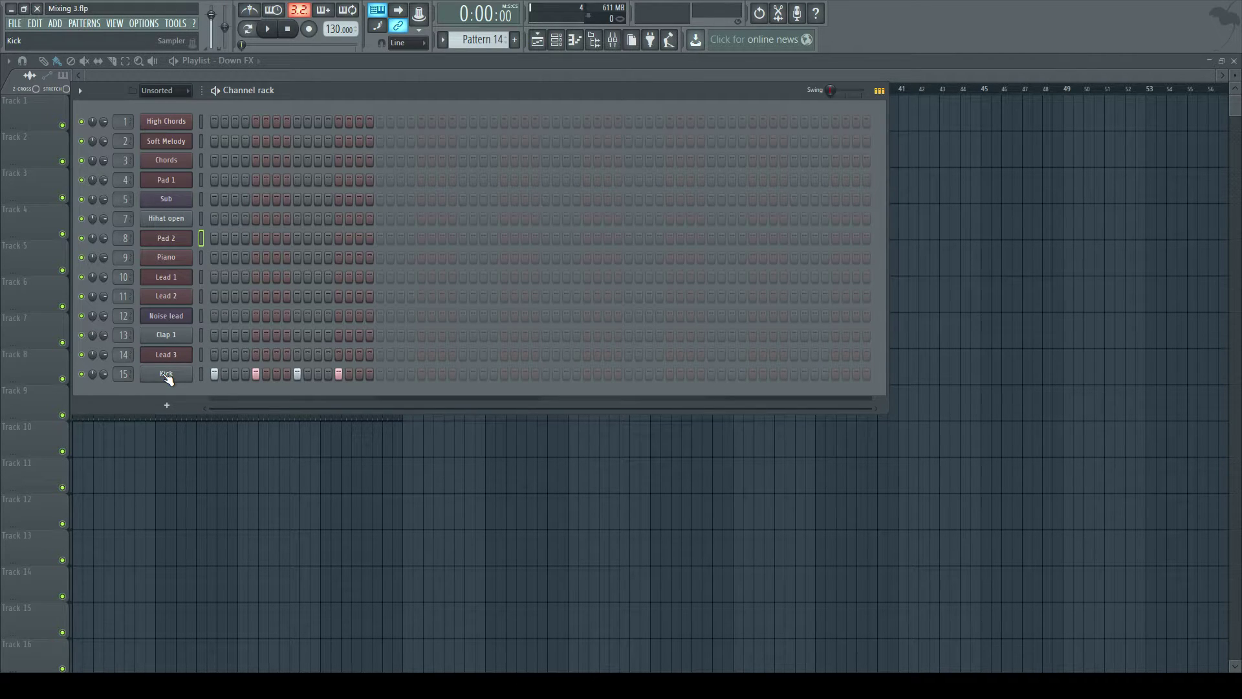
# Clone the Kick channel and route the copy to mixer track 16.
pyautogui.click(164, 374)
pyautogui.hotkey('alt', 'c')
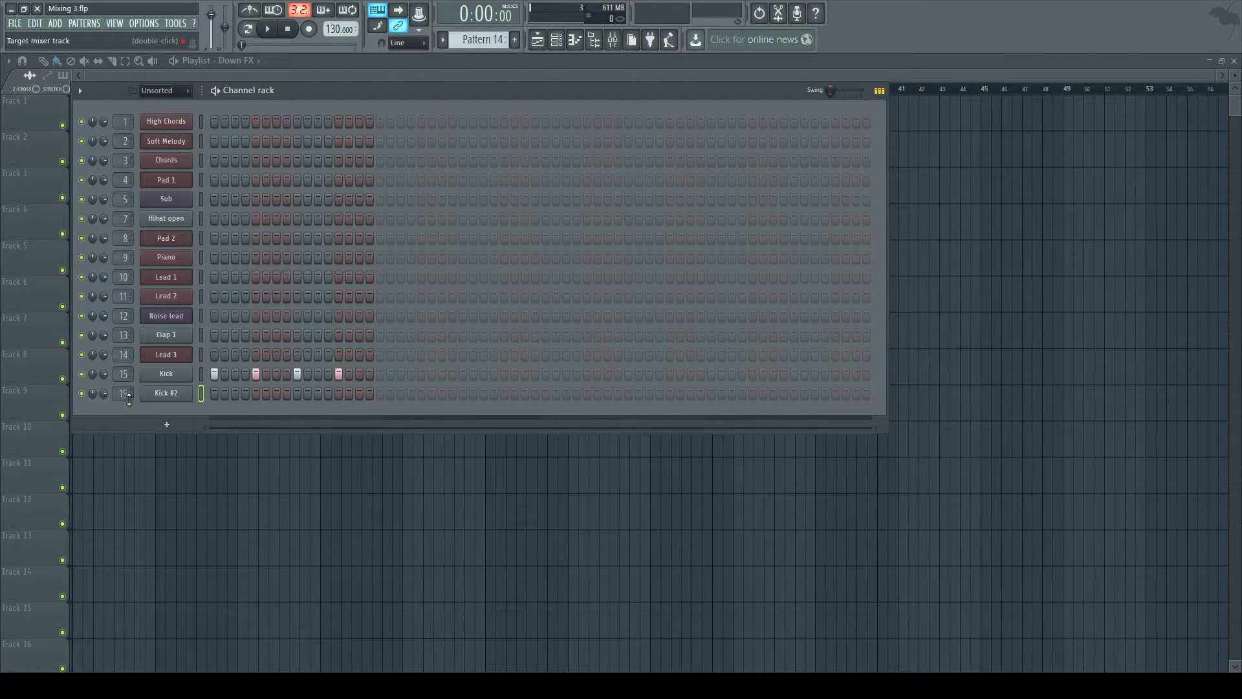
pyautogui.moveTo(124, 393); pyautogui.dragTo(138, 401)
# Create a new Pattern 15 and program the cloned kick on steps 1, 5, 9 and 13.
pyautogui.click(516, 40)
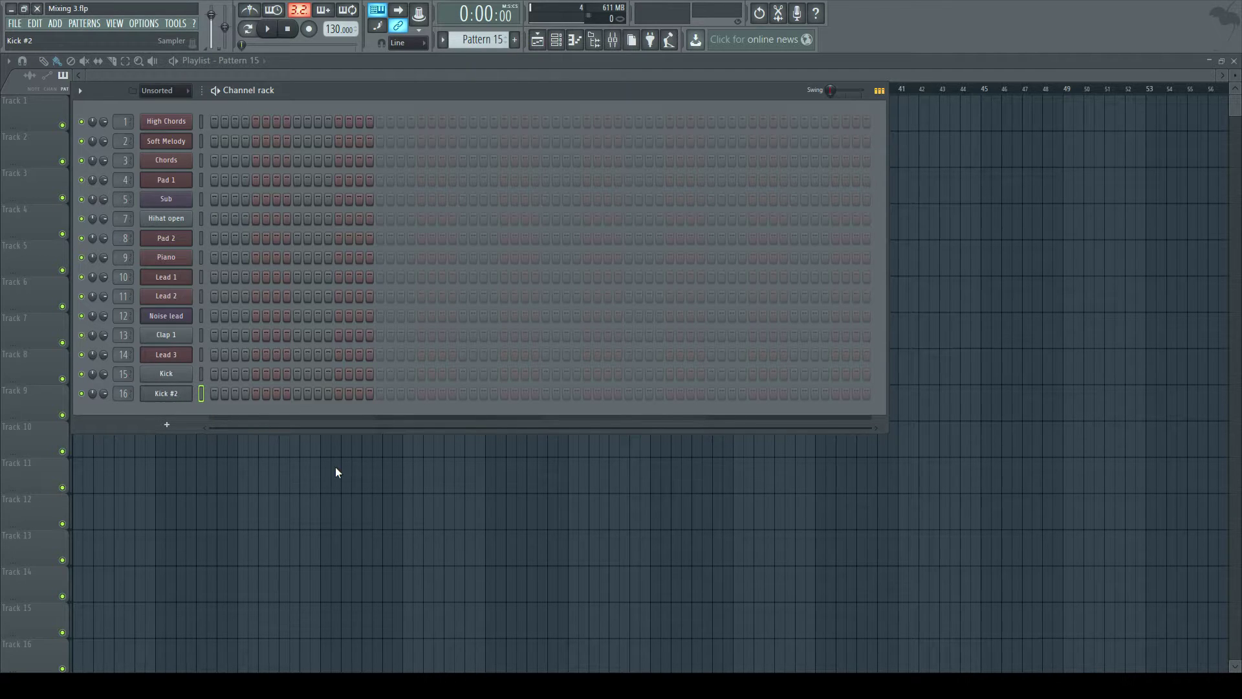
pyautogui.click(214, 393)
pyautogui.click(256, 393)
pyautogui.click(297, 394)
pyautogui.click(339, 393)
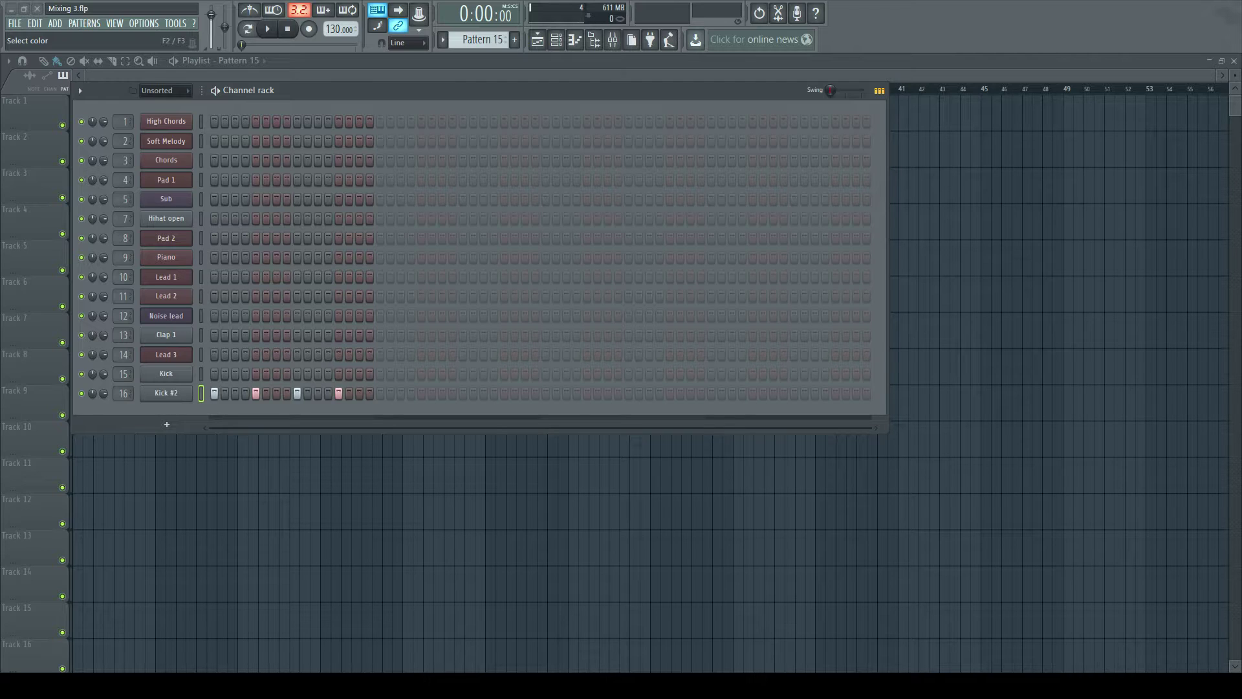
# Rename the cloned kick channel Ghost, colour it green and close the channel rack.
pyautogui.click(272, 513)
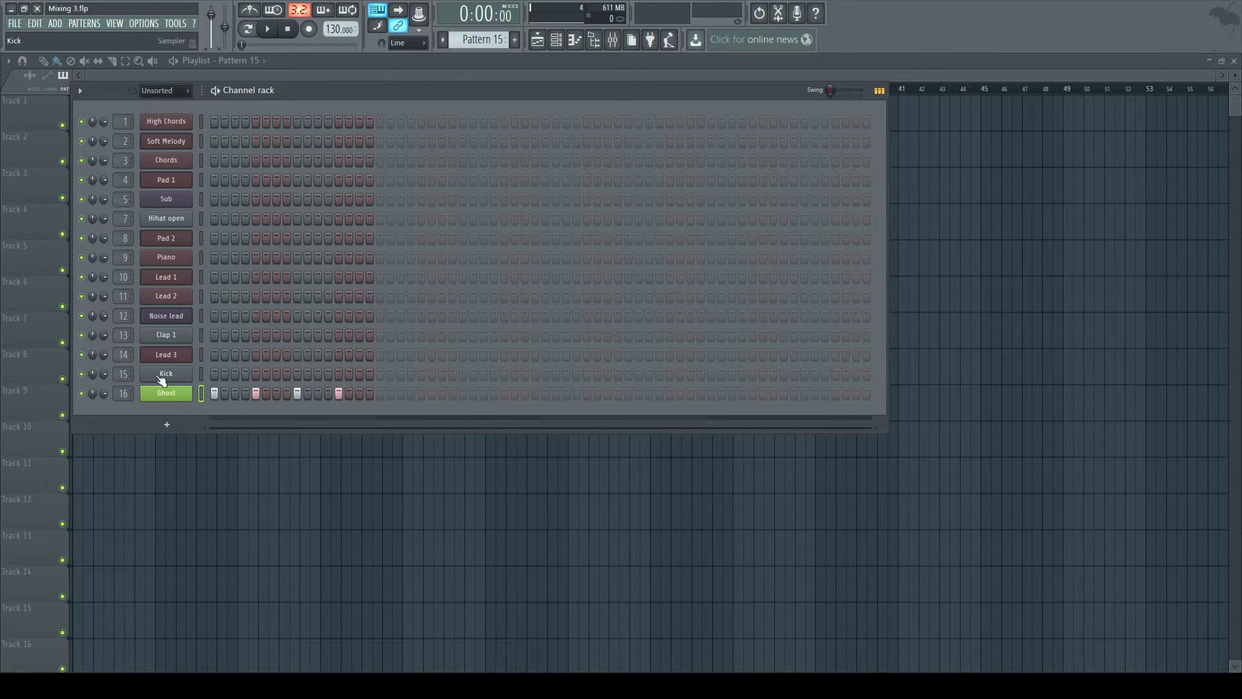
pyautogui.click(381, 80)
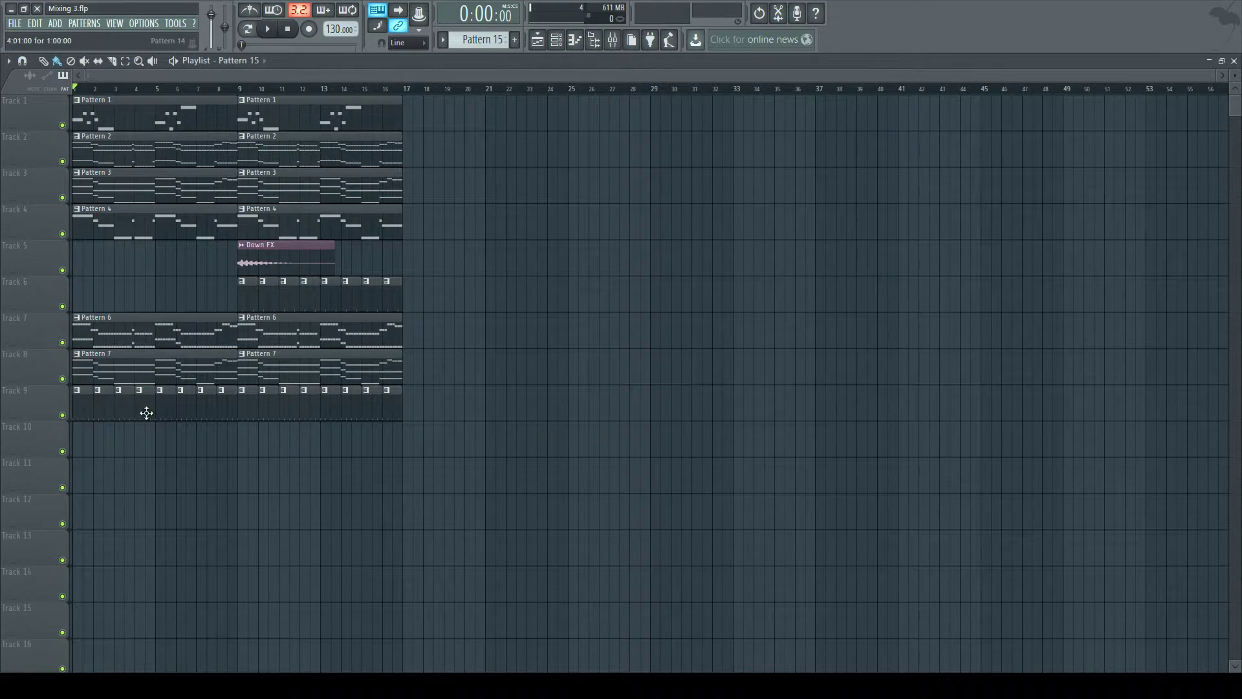
# Fill Track 10 with Pattern 15 from bar 1 through bar 16, naming the pattern Ghost and colouring it green.
pyautogui.moveTo(81, 439); pyautogui.dragTo(391, 438)
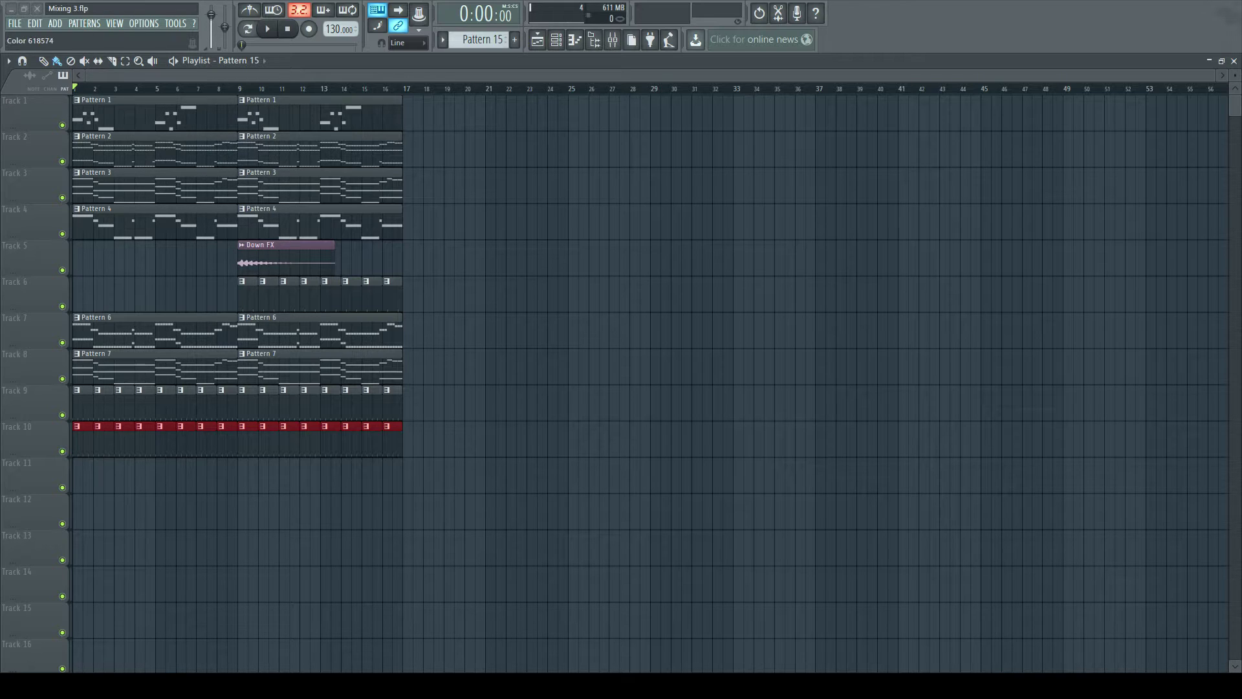
pyautogui.click(157, 499)
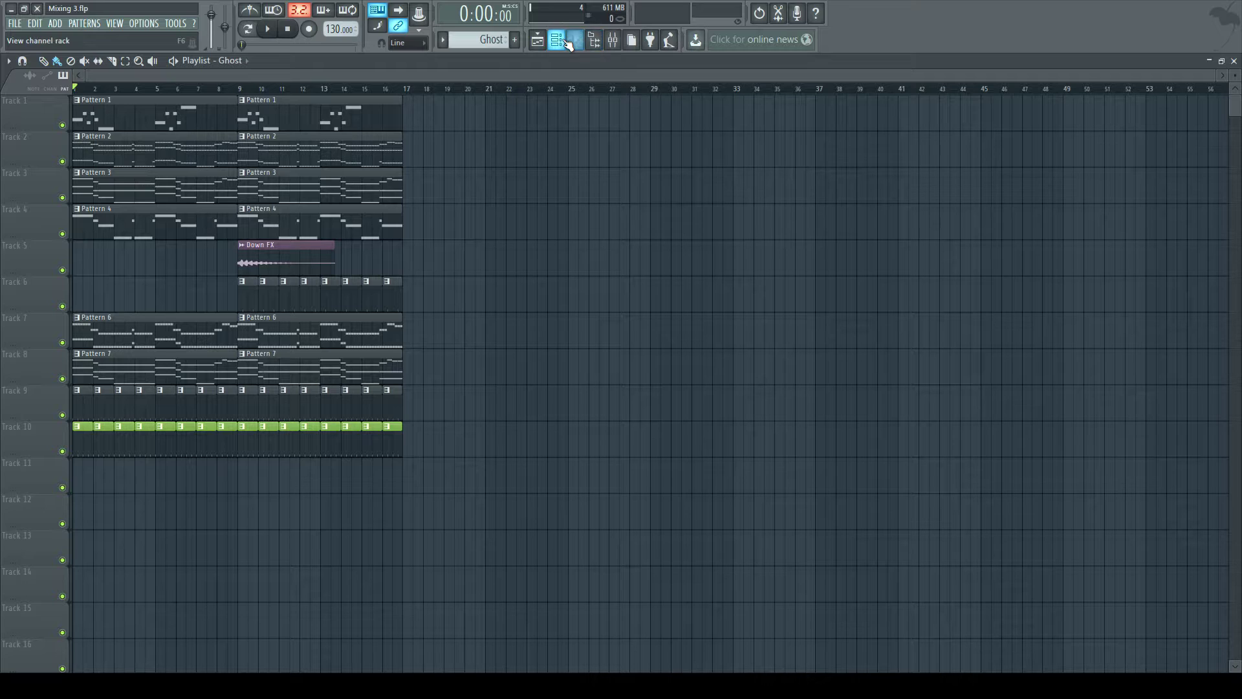
# Link the Ghost channel to mixer track 16 and sidechain that track to Sub instead of sending it to the Master.
pyautogui.click(612, 41)
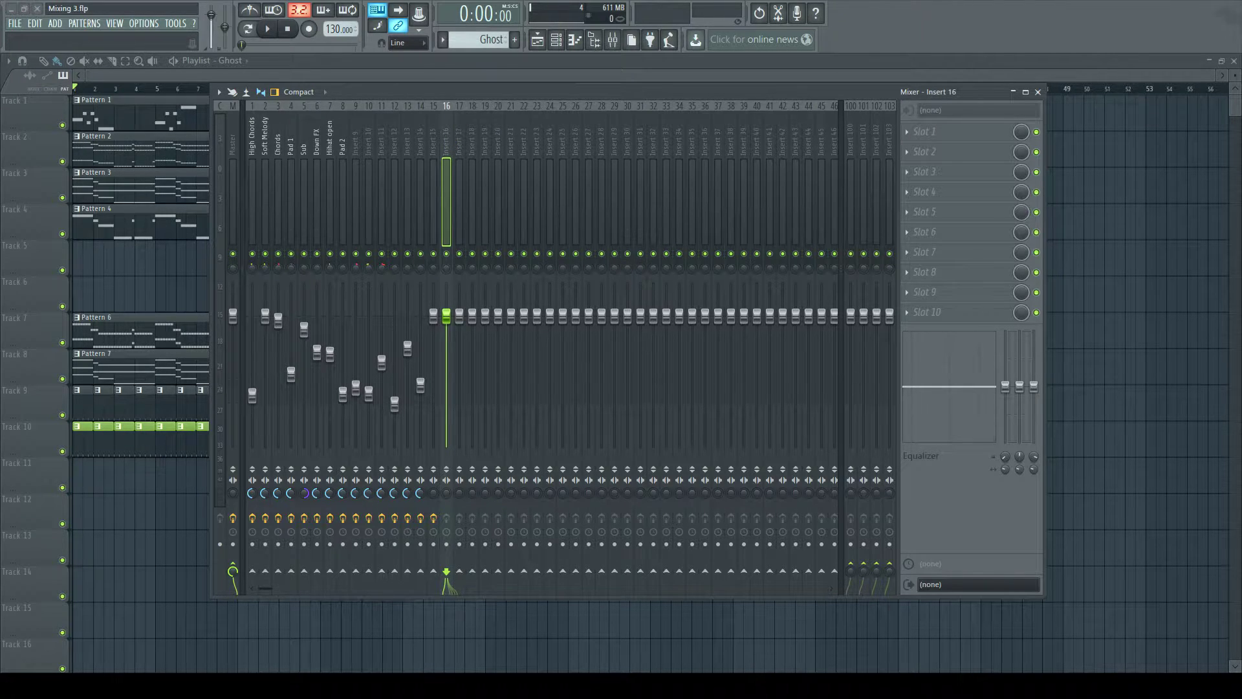
pyautogui.hotkey('ctrl', 'l')
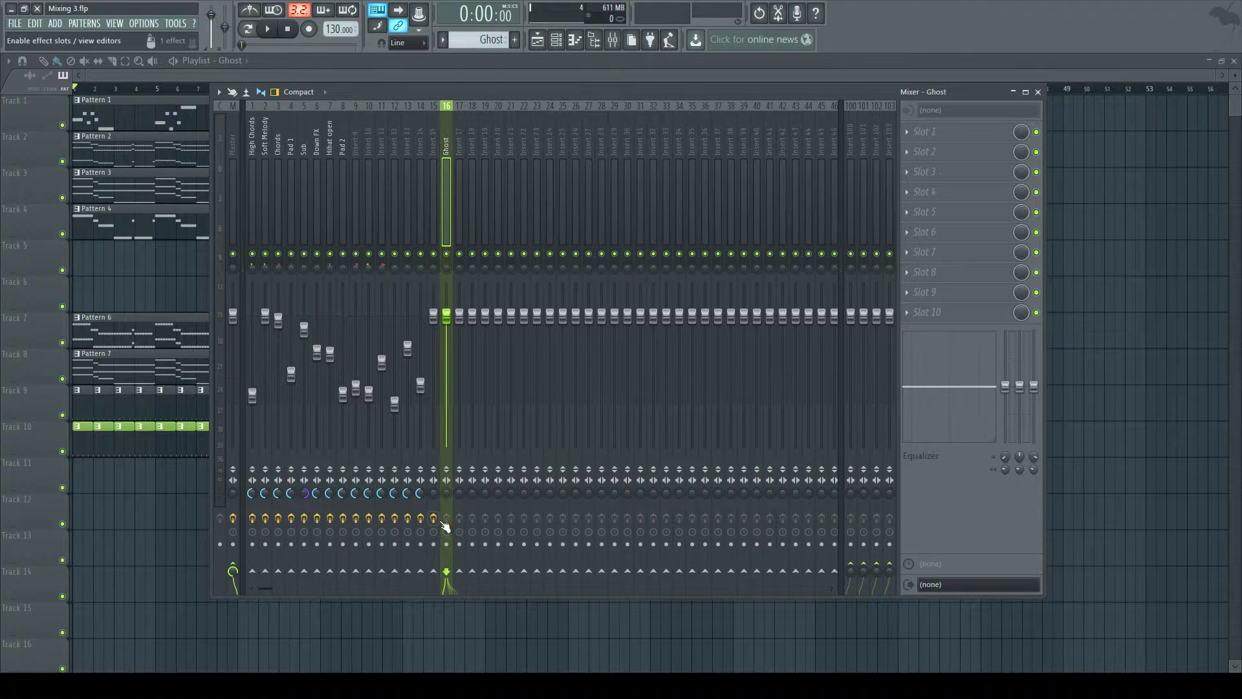
pyautogui.click(234, 568)
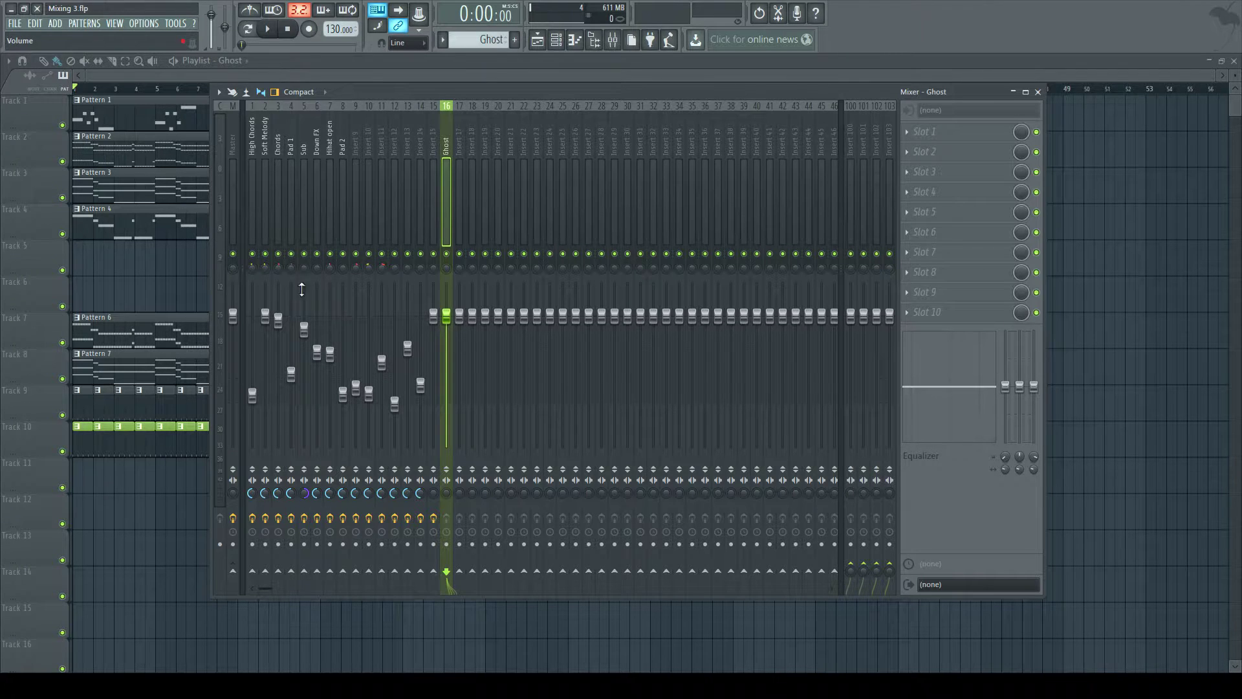
pyautogui.rightClick(305, 575)
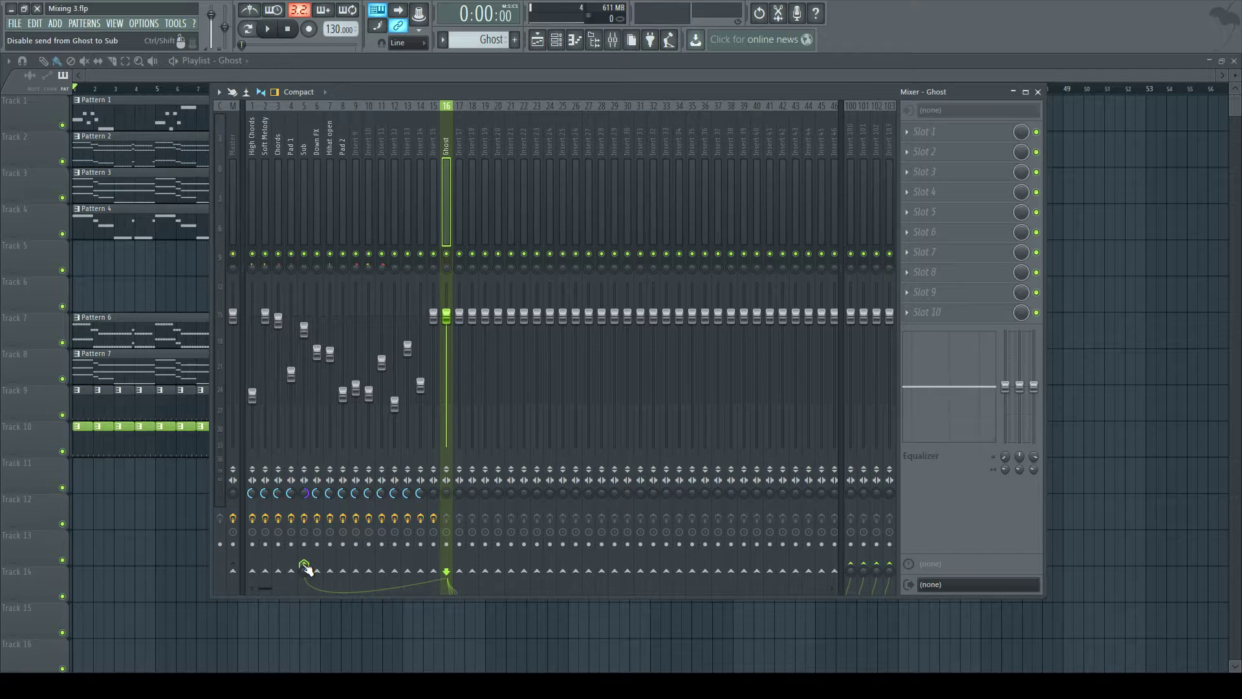
# Load Fruity Limiter in slot 10 of the Sub mixer track and switch it to compressor mode with sidechain input 1.
pyautogui.click(303, 206)
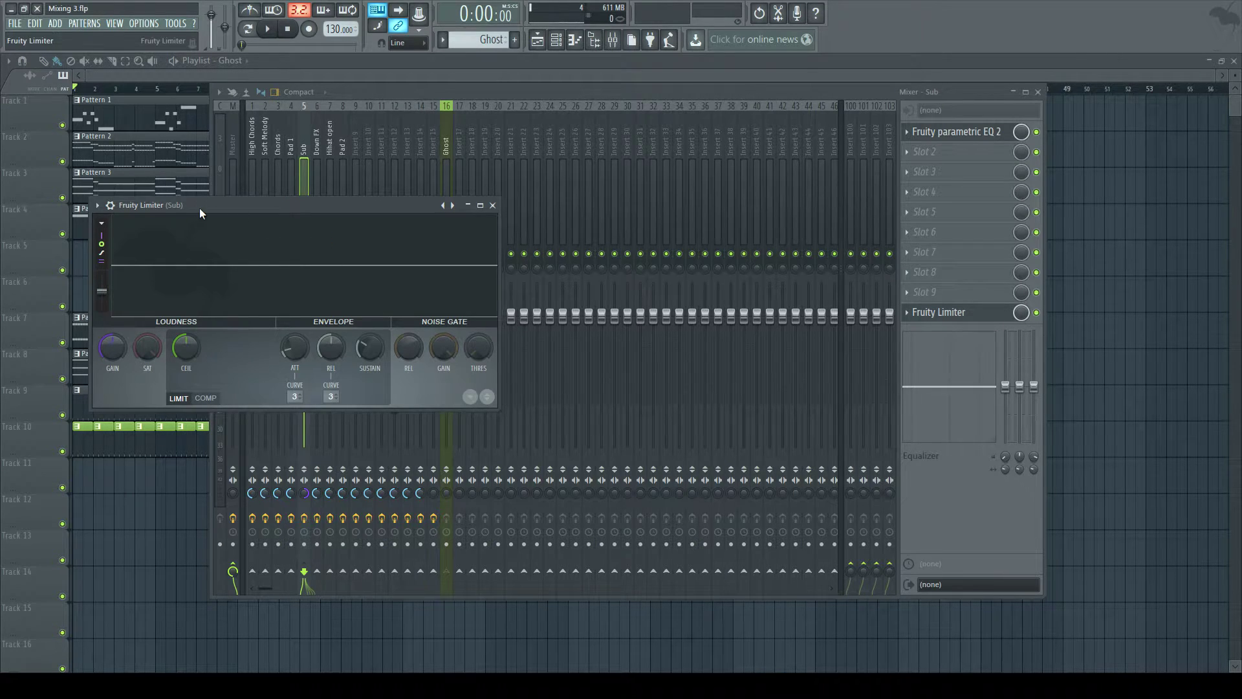
pyautogui.moveTo(199, 208); pyautogui.dragTo(398, 231)
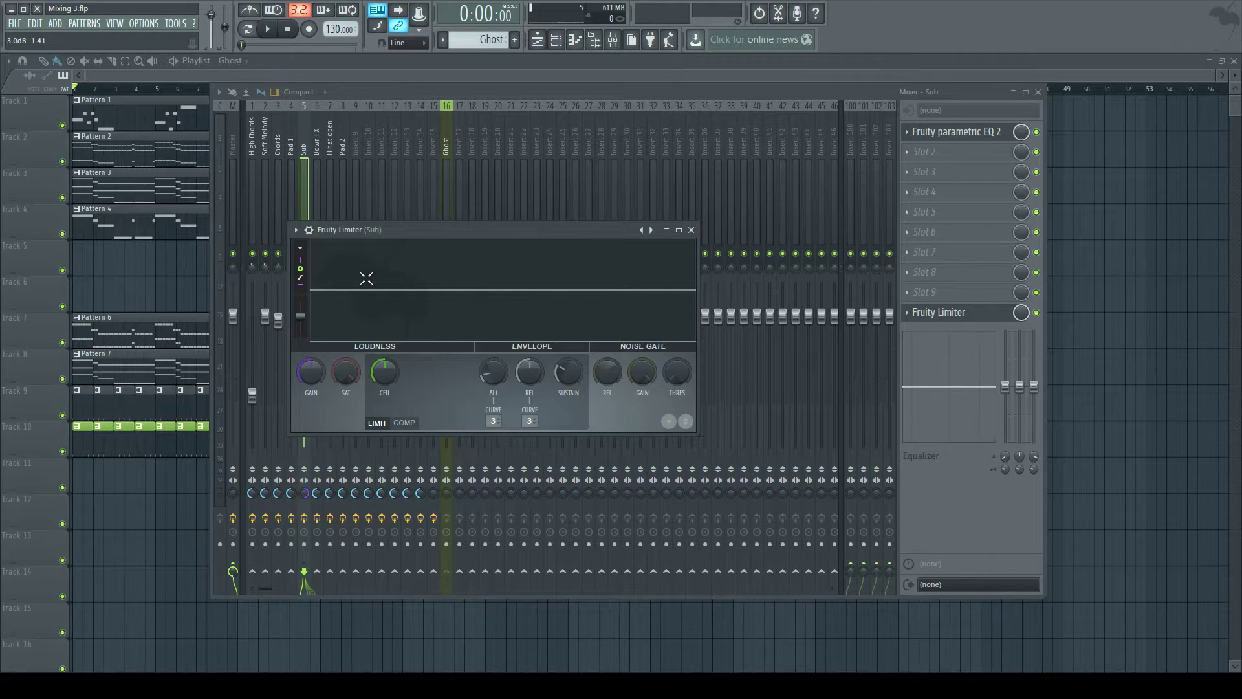
pyautogui.click(404, 423)
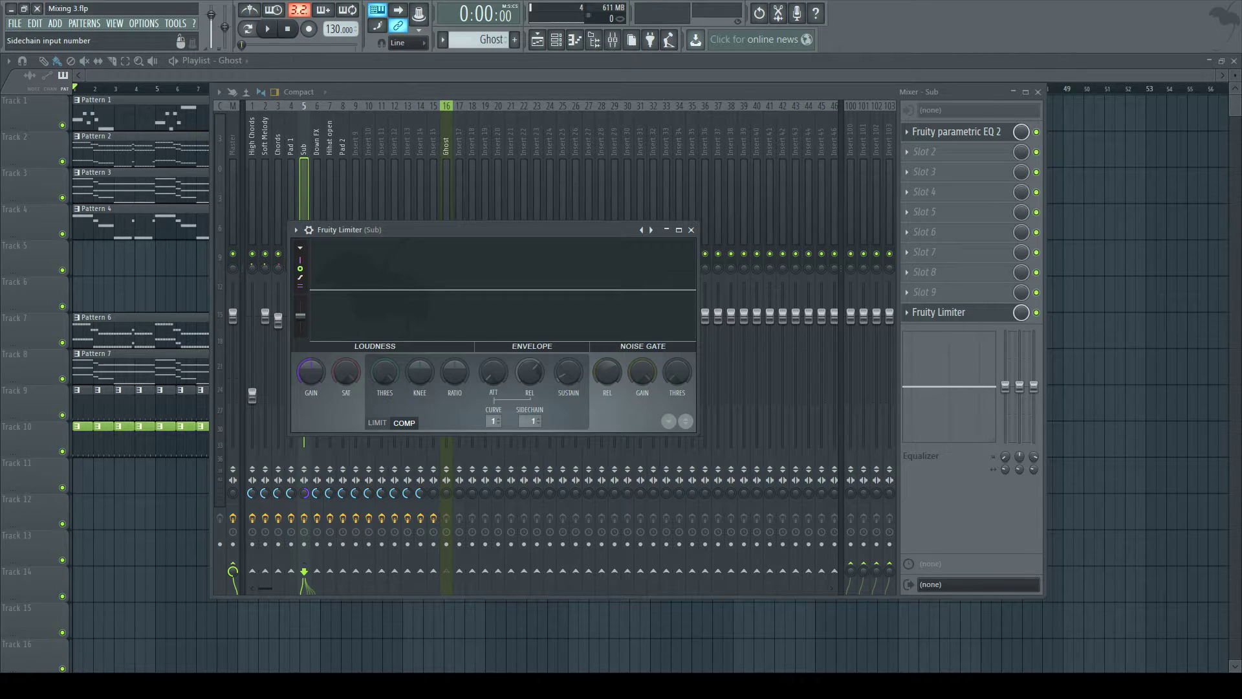
pyautogui.moveTo(449, 234); pyautogui.dragTo(486, 197)
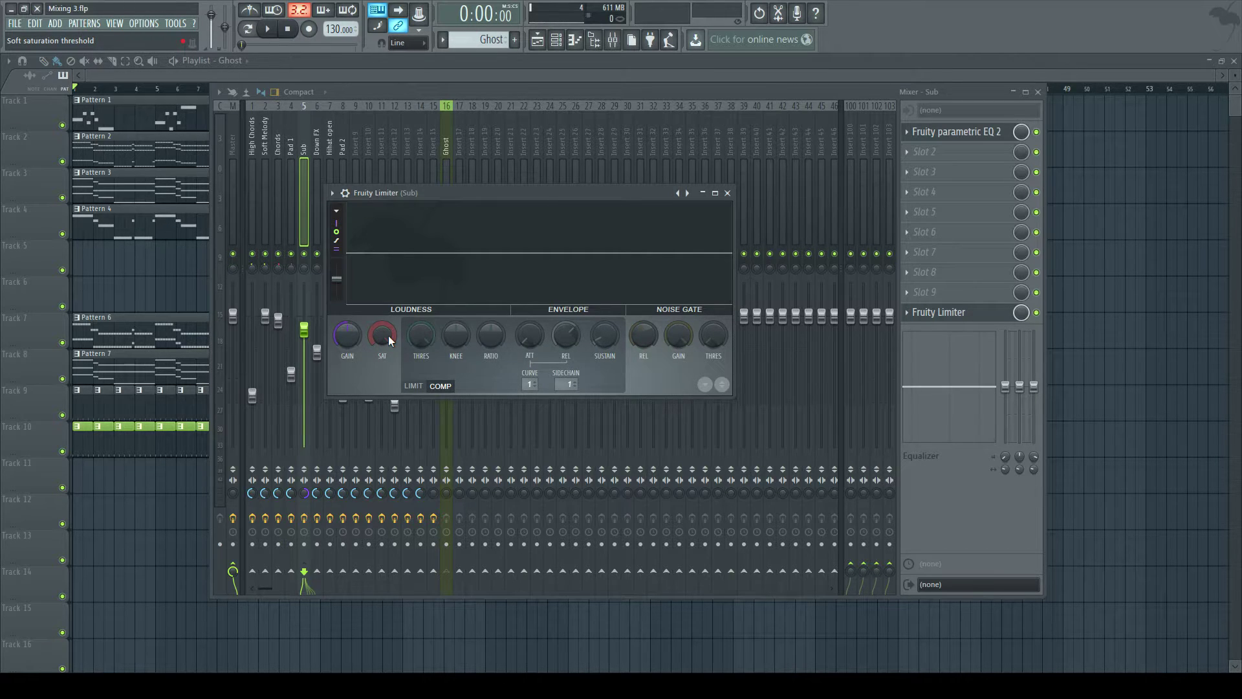
# Lower the threshold and raise the ratio of the Sub track's compressor.
pyautogui.moveTo(421, 335)
pyautogui.mouseDown()
pyautogui.moveTo(421, 383)
pyautogui.moveTo(425, 322)
pyautogui.moveTo(428, 335)
pyautogui.mouseUp()
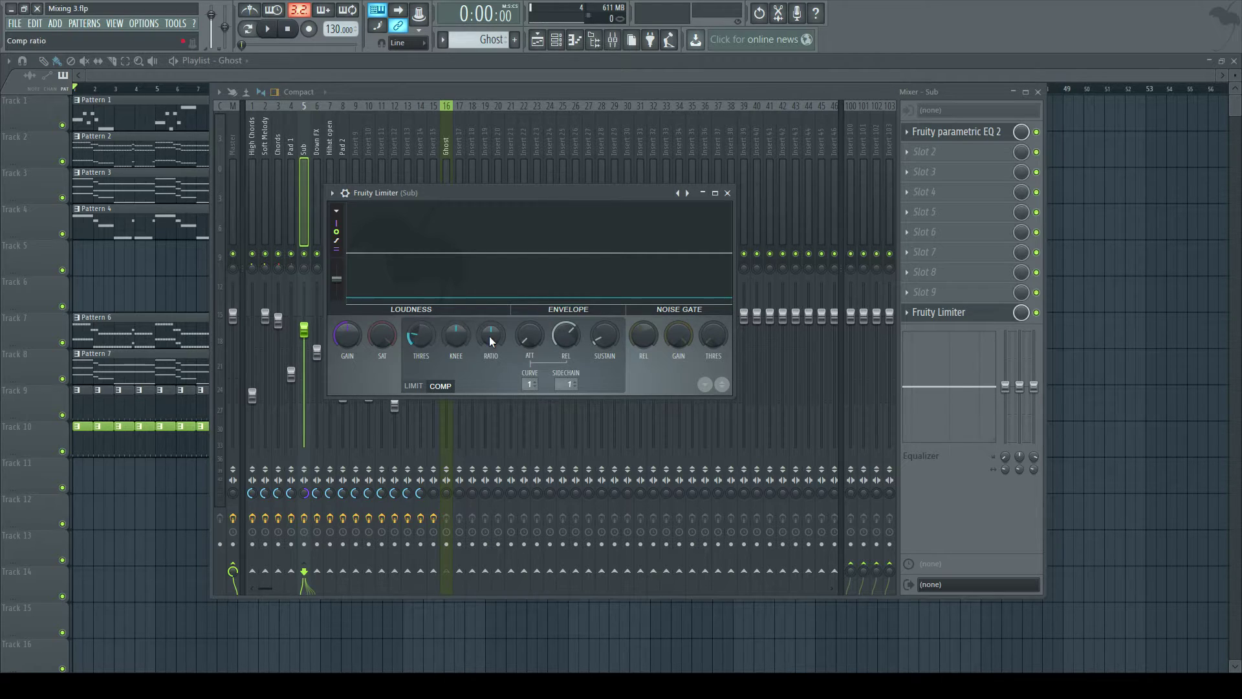
pyautogui.moveTo(487, 340)
pyautogui.mouseDown()
pyautogui.moveTo(487, 320)
pyautogui.moveTo(493, 331)
pyautogui.mouseUp()
pyautogui.moveTo(422, 336); pyautogui.dragTo(421, 337)
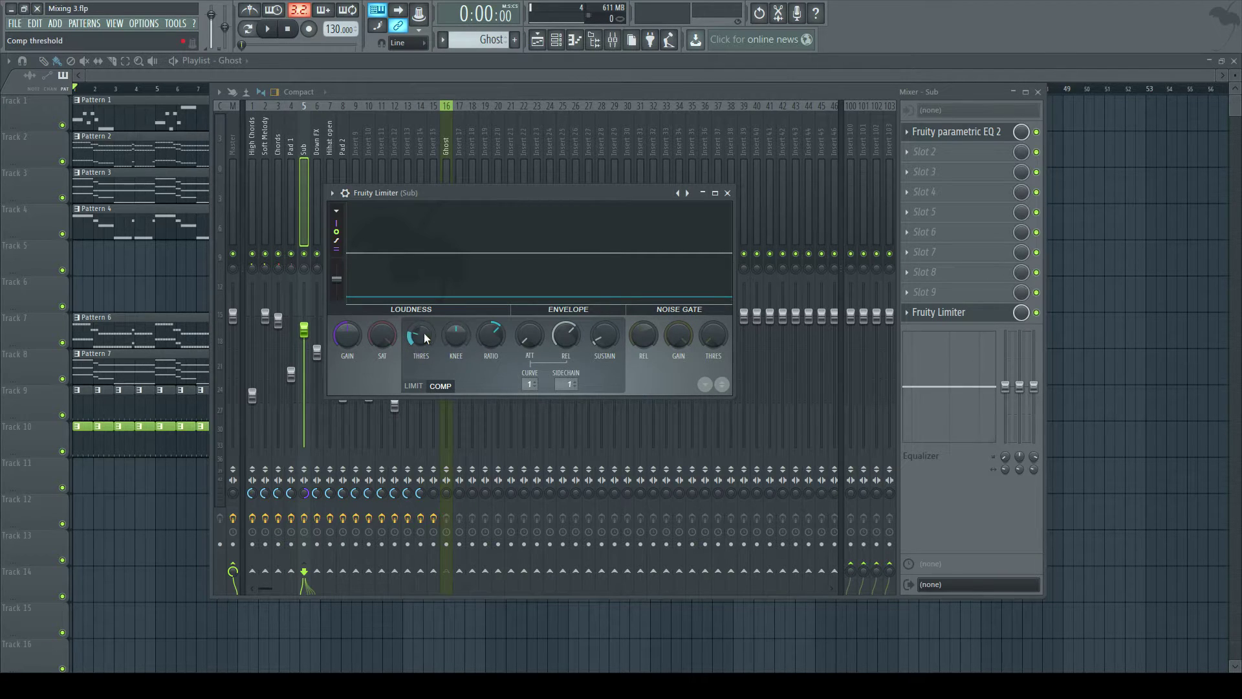
pyautogui.moveTo(426, 331); pyautogui.dragTo(423, 332)
# Solo Track 4 together with Track 10, start playback and open the Sub mixer track's Fruity Limiter.
pyautogui.rightClick(63, 234)
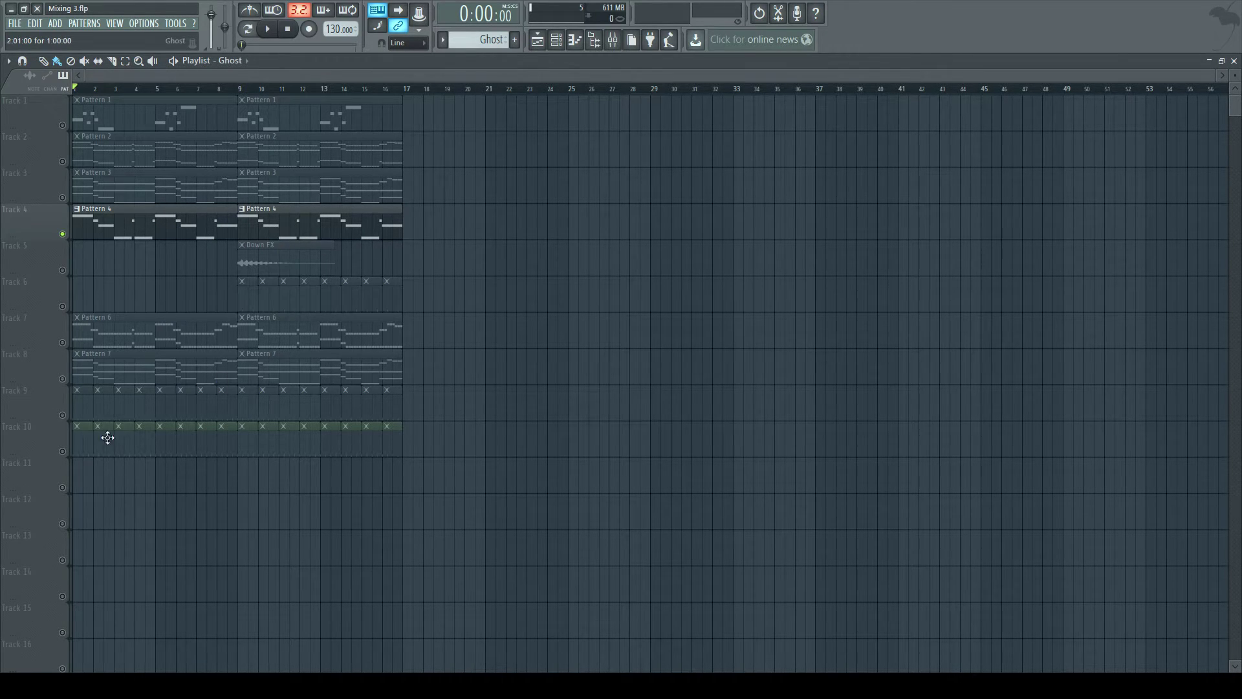
pyautogui.click(63, 452)
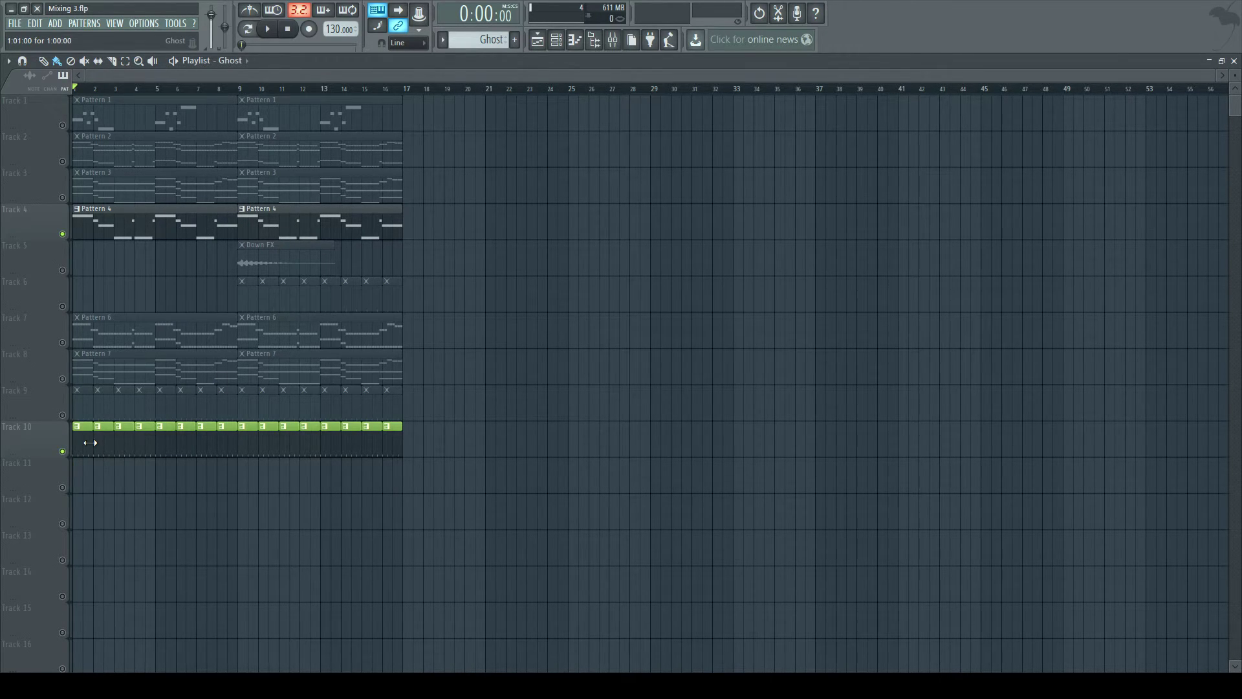
pyautogui.press('space')
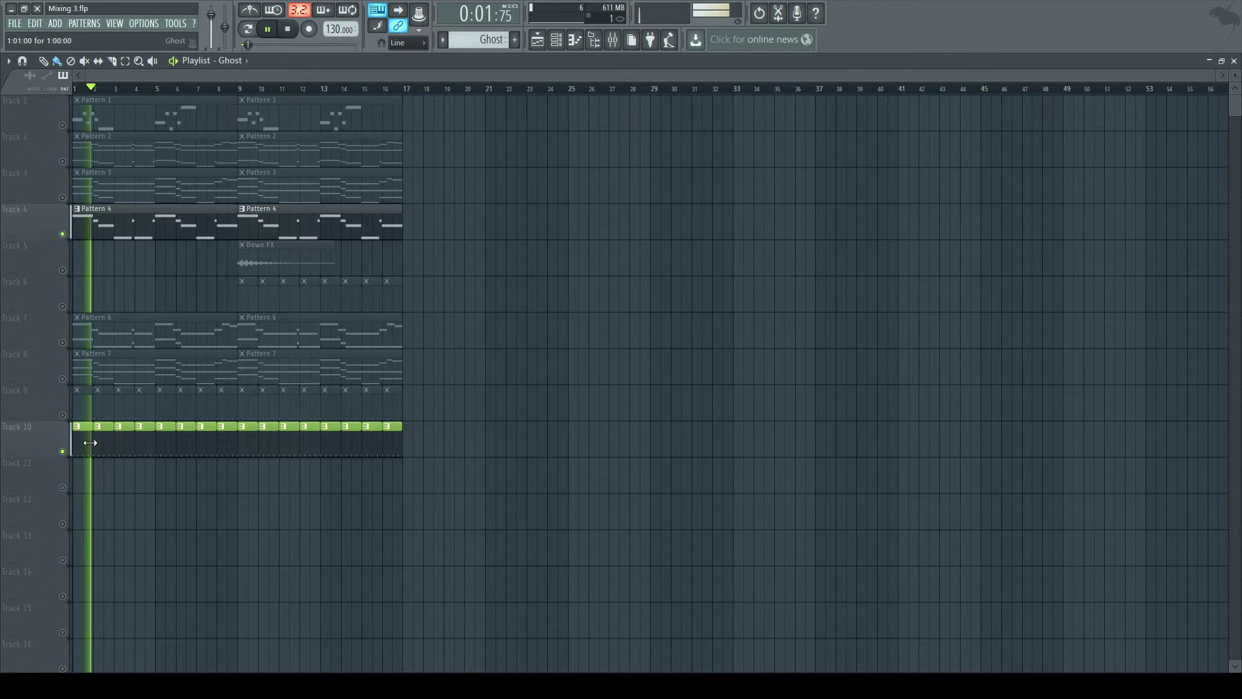
pyautogui.click(614, 38)
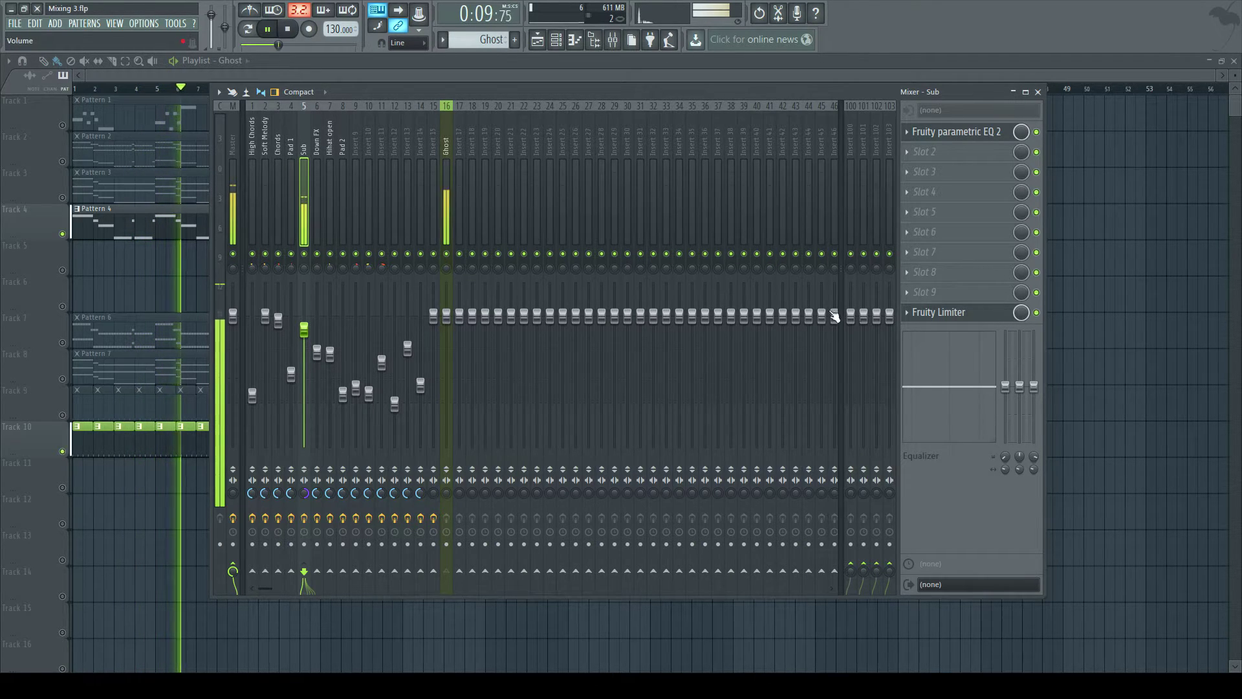
pyautogui.click(983, 313)
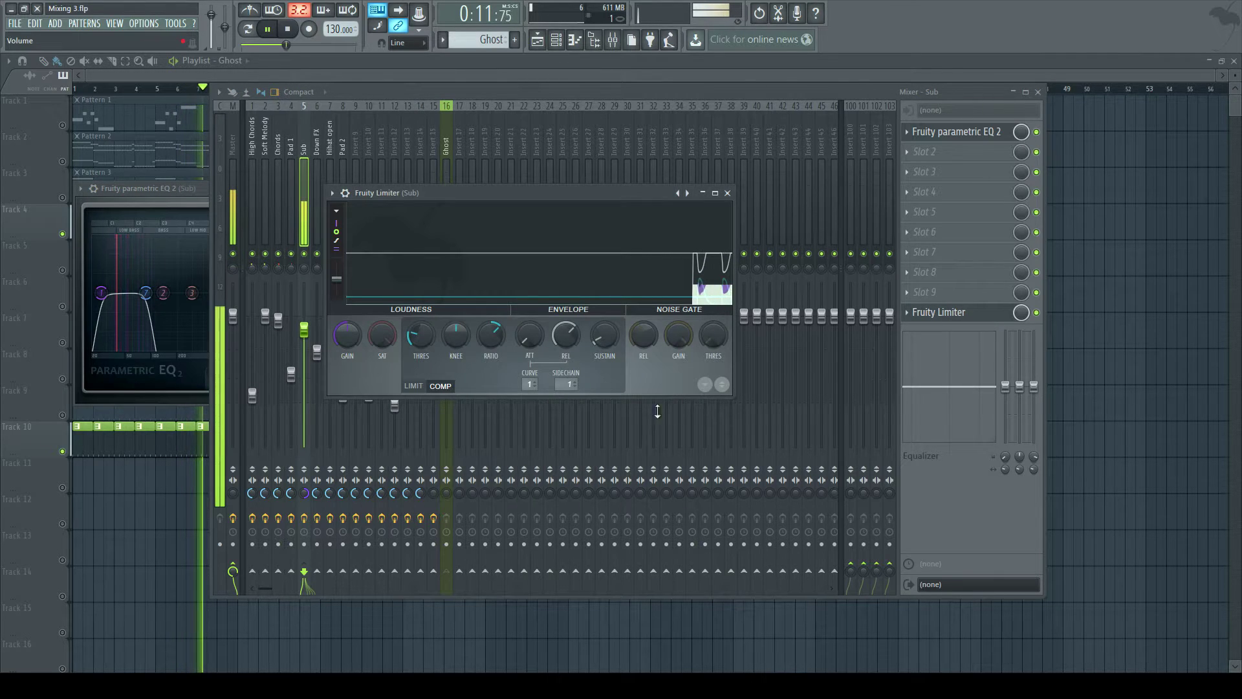
# Try a much lower compressor threshold and a curve of 8, return the curve to 1 and stop playback.
pyautogui.moveTo(407, 323); pyautogui.dragTo(407, 388)
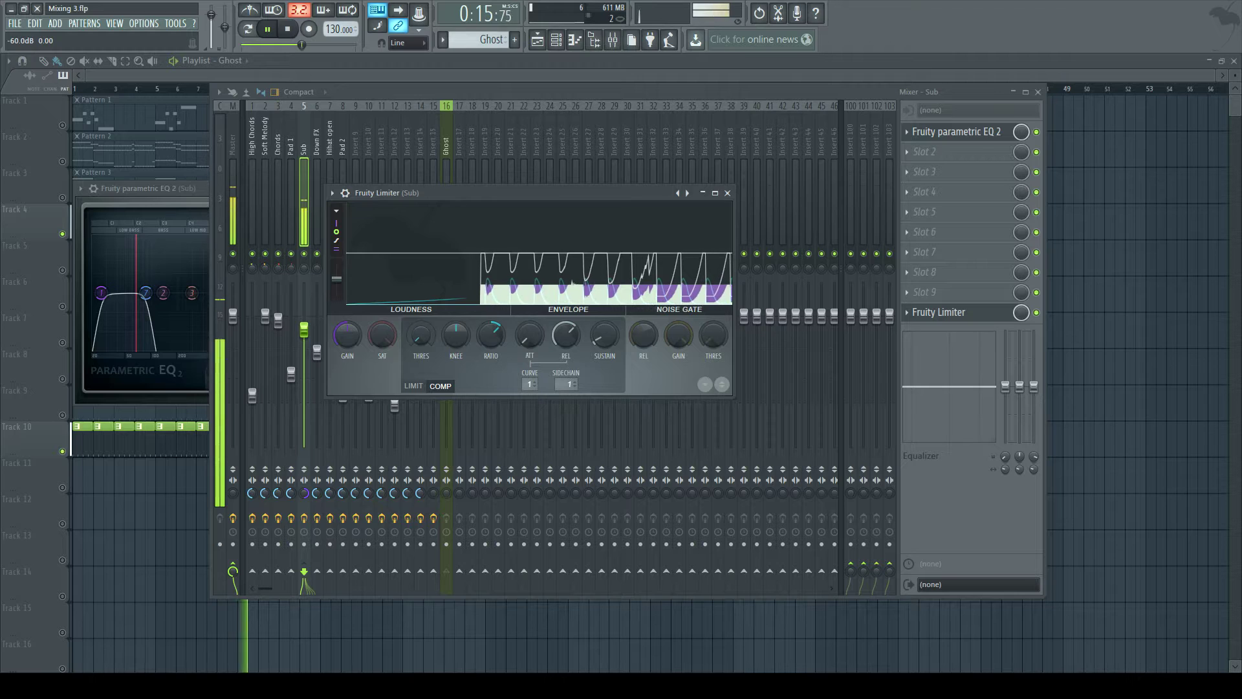
pyautogui.moveTo(418, 336); pyautogui.dragTo(465, 286)
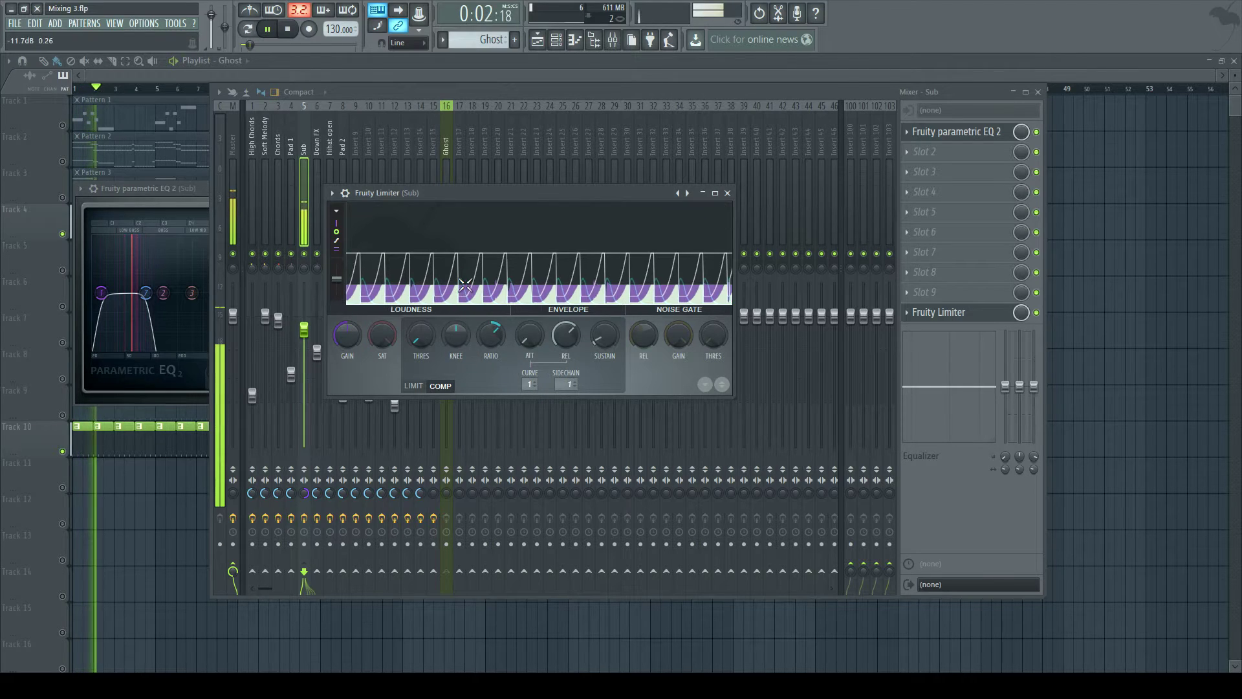
pyautogui.moveTo(529, 383); pyautogui.dragTo(529, 333)
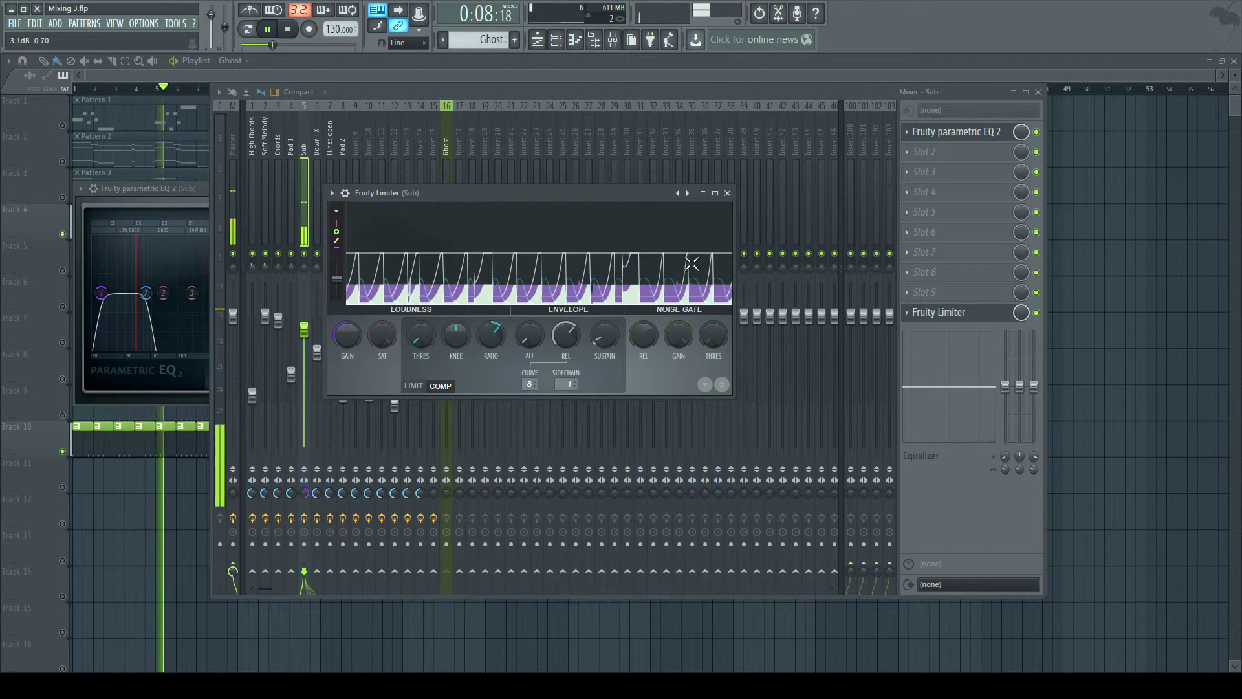
pyautogui.scroll(-7, 530, 384)
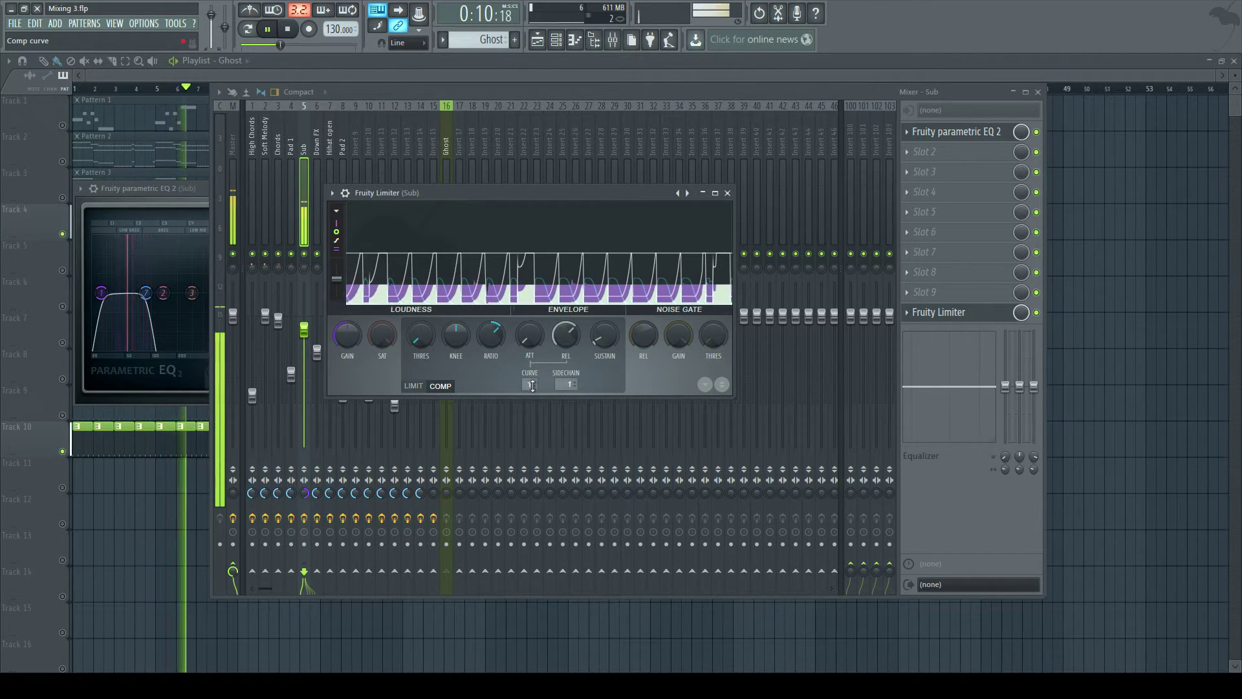
pyautogui.press('space')
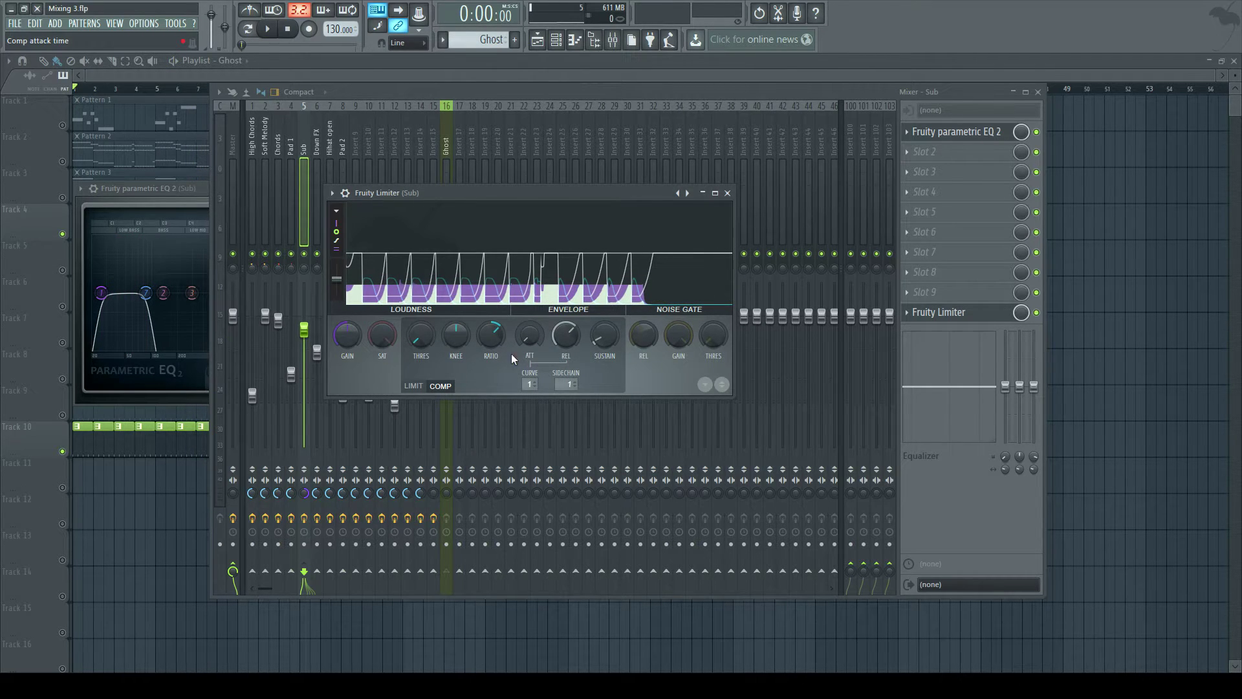
# Raise the Sub compressor's threshold, close the open windows and unmute Track 9 in the playlist.
pyautogui.scroll(-8, 417, 338)
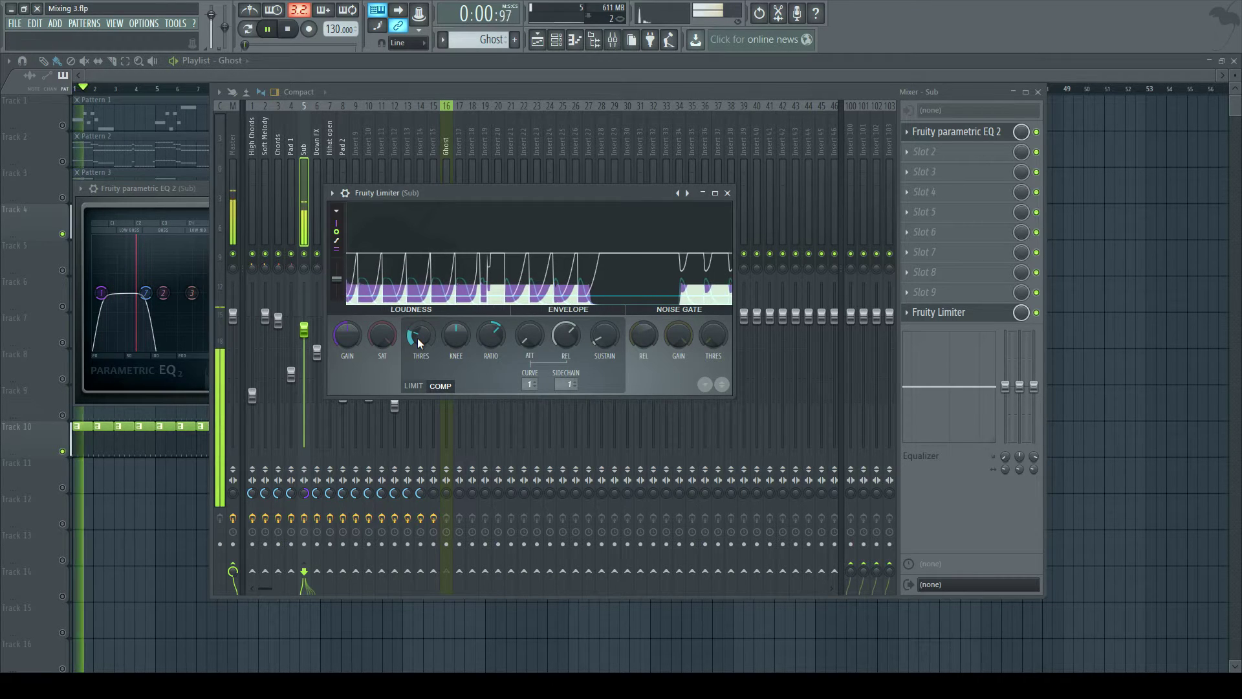
pyautogui.press('F12')
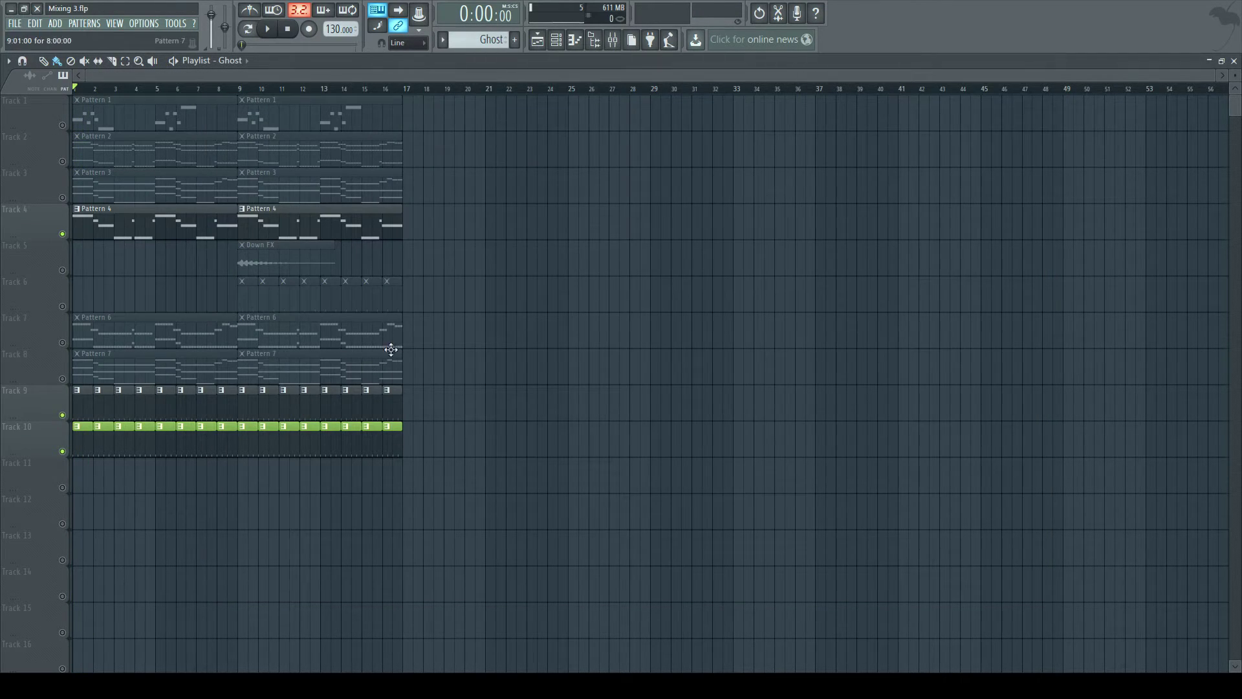
# Play Tracks 4, 9 and 10 together and check the Kick, Ghost and Sub levels in the mixer.
pyautogui.click(611, 39)
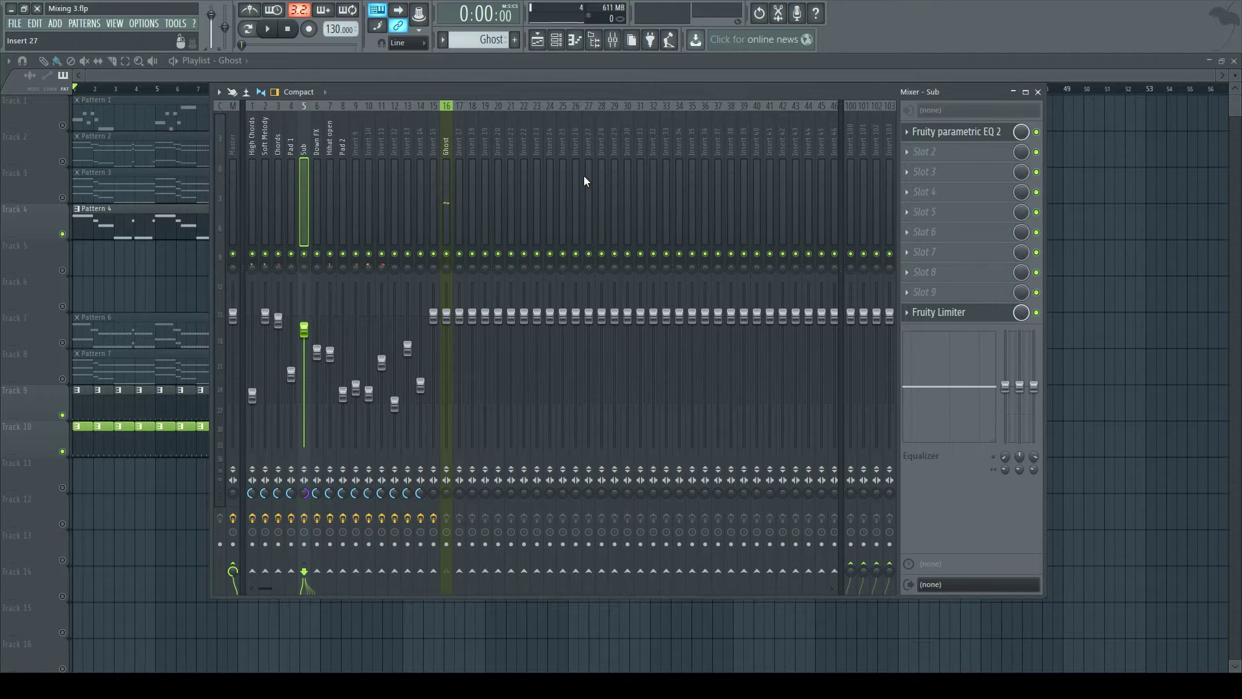
pyautogui.press('space')
pyautogui.click(612, 40)
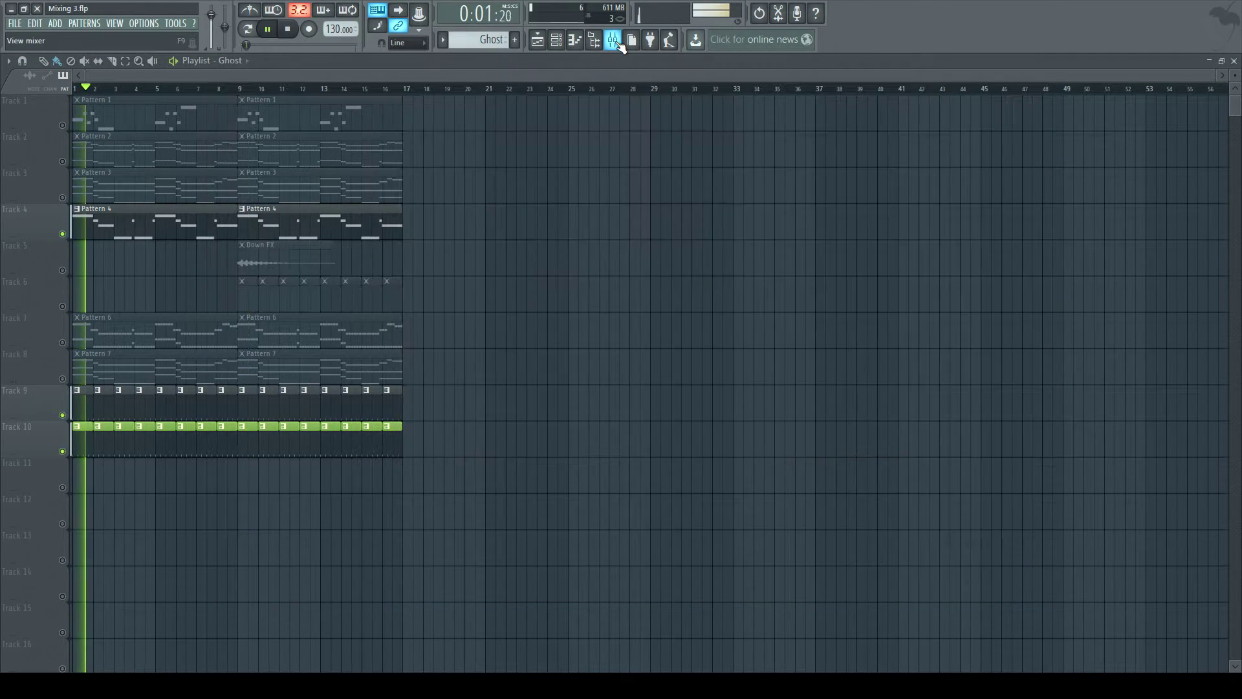
pyautogui.click(555, 39)
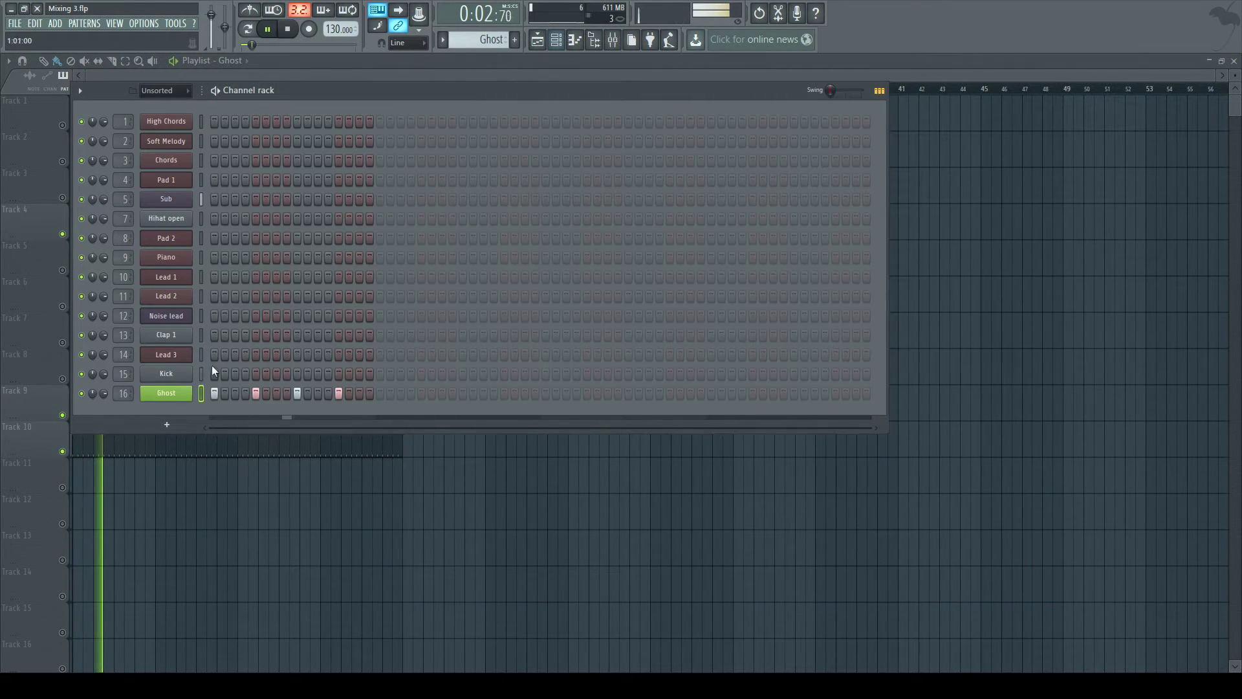
pyautogui.click(612, 40)
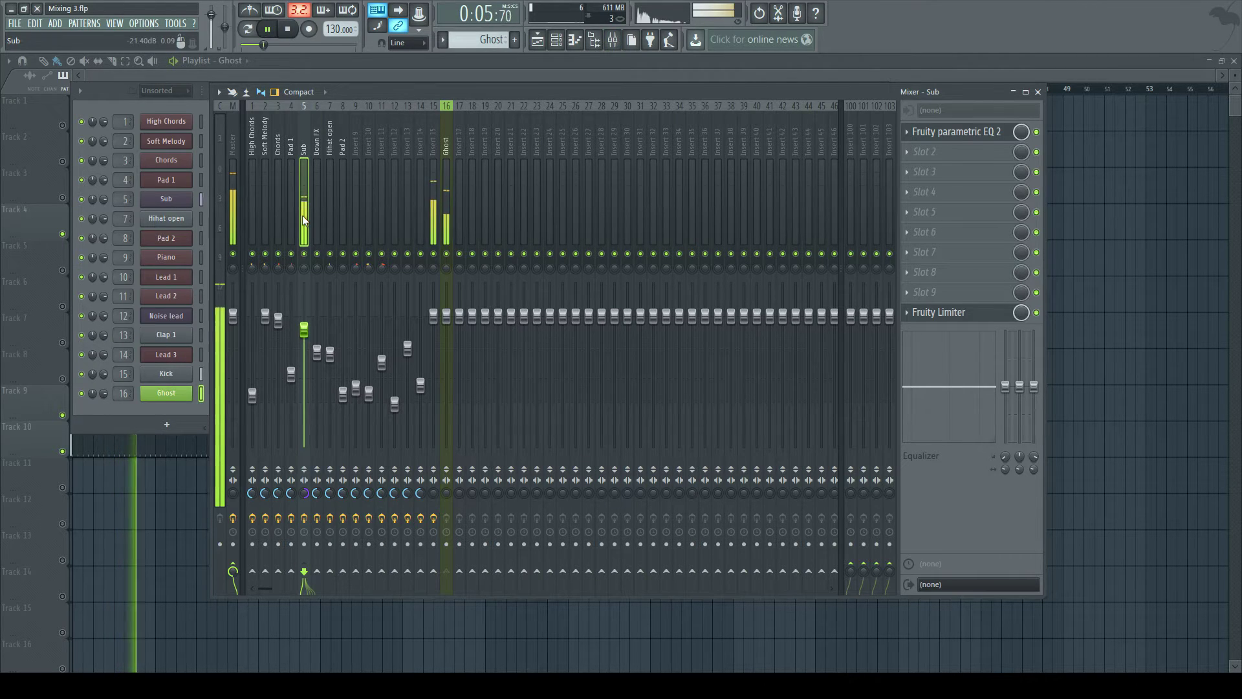
# Lower the Sub compressor's threshold in Fruity Limiter to about -33.7 dB, return to the playlist and stop playback.
pyautogui.click(942, 313)
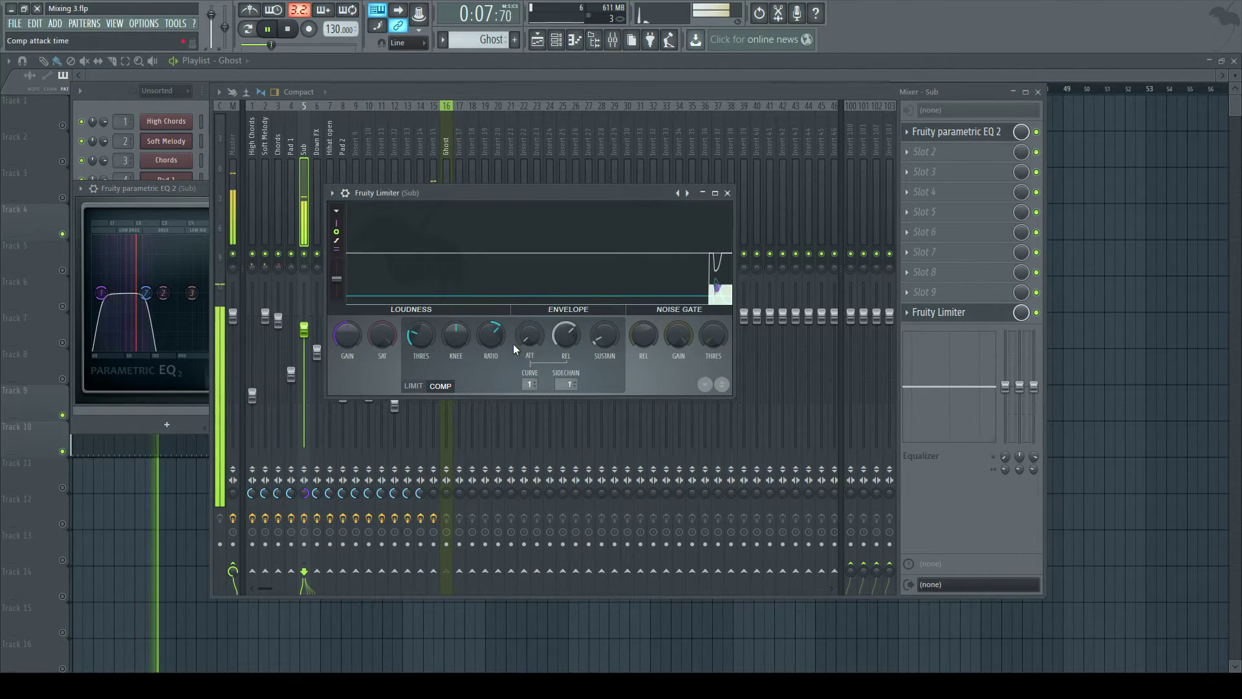
pyautogui.moveTo(420, 336); pyautogui.dragTo(419, 377)
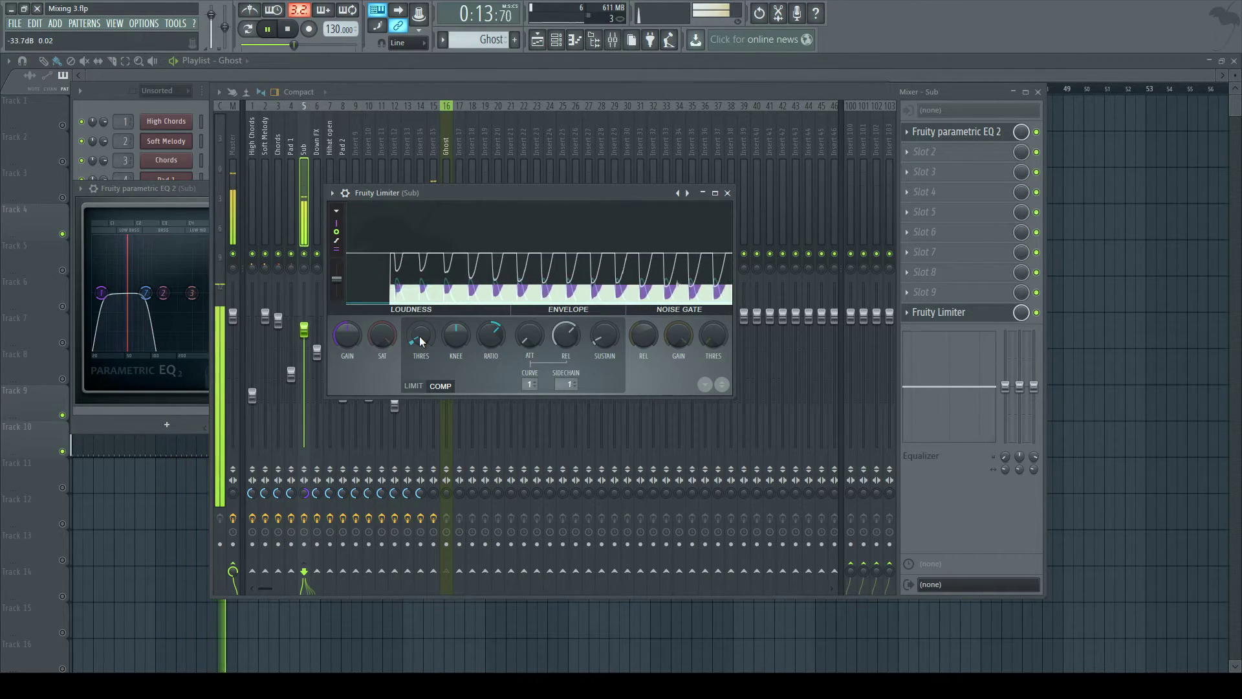
pyautogui.click(492, 74)
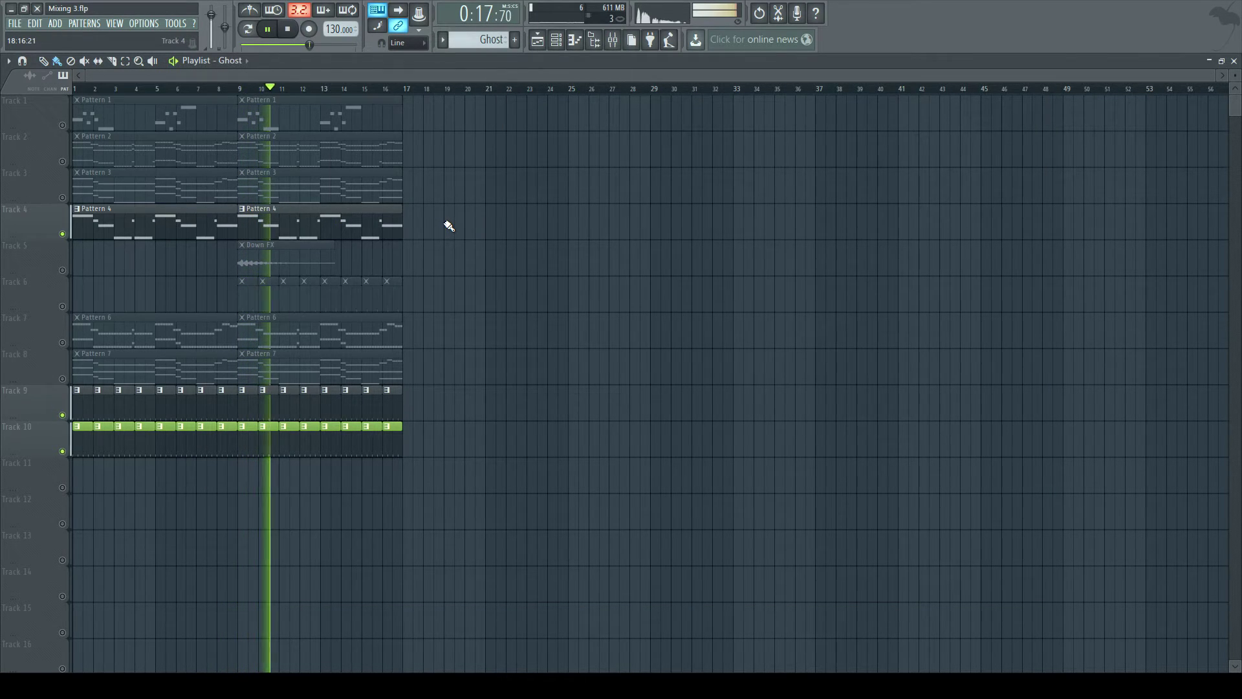
pyautogui.press('space')
# Replay the soloed tracks and check the Sub, Kick and Ghost levels and the ducking curve in the Sub's Fruity Limiter.
pyautogui.press('F9')
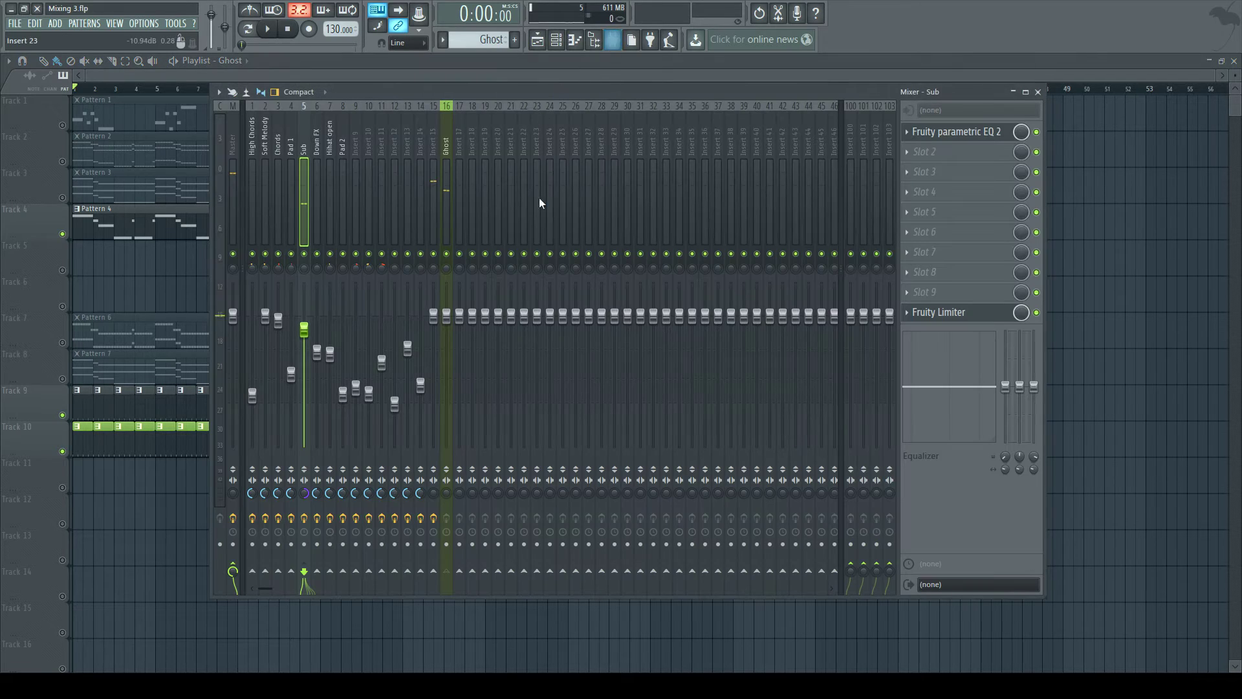
pyautogui.click(447, 255)
pyautogui.press('space')
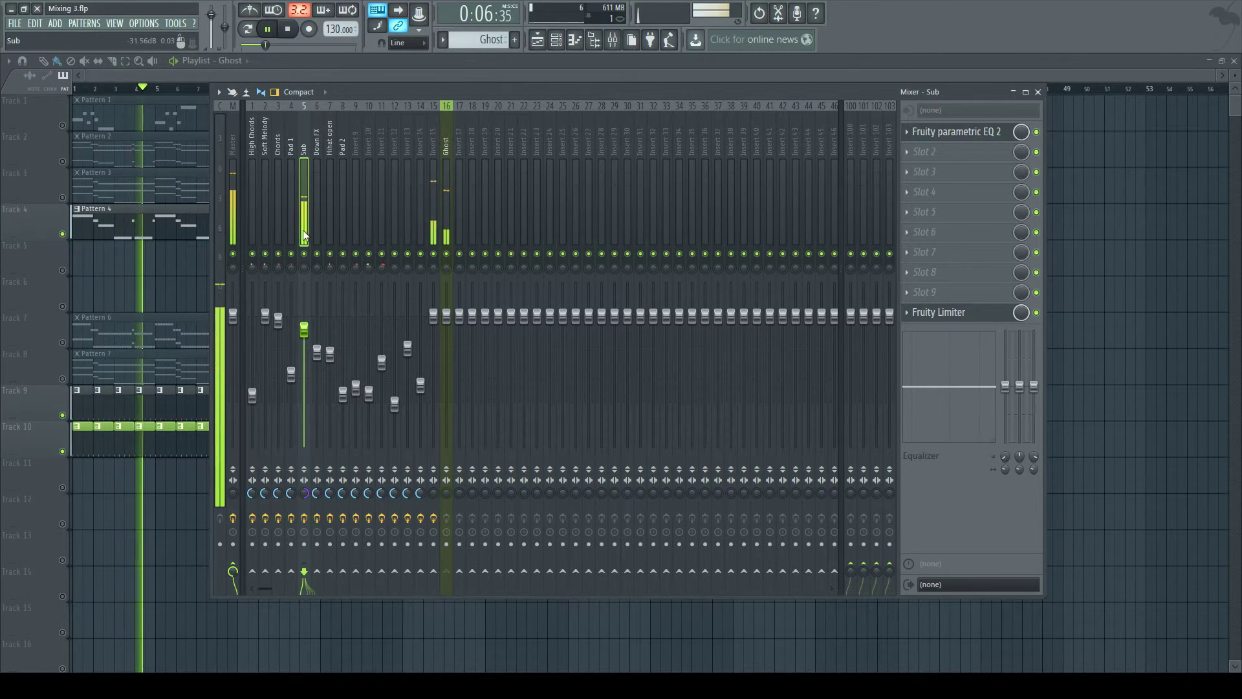
pyautogui.click(926, 316)
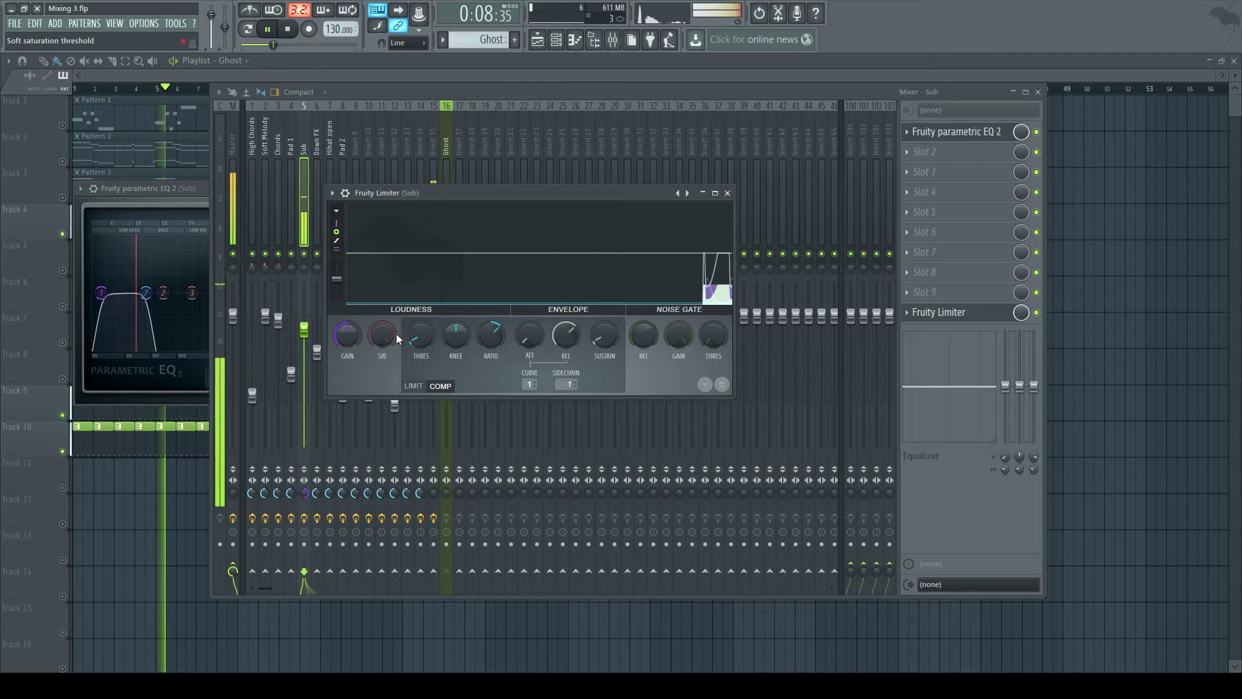
pyautogui.press('space')
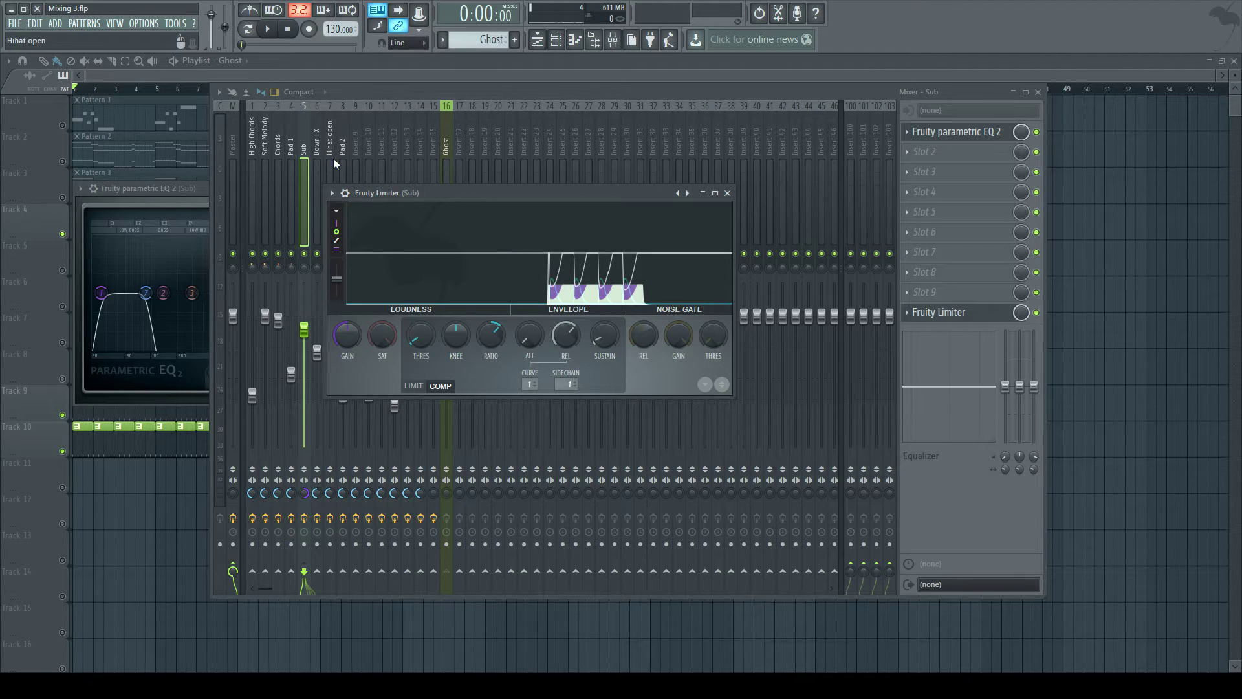
# View the Ghost mixer track's routing, return to the playlist and play the full arrangement with all tracks active.
pyautogui.click(442, 164)
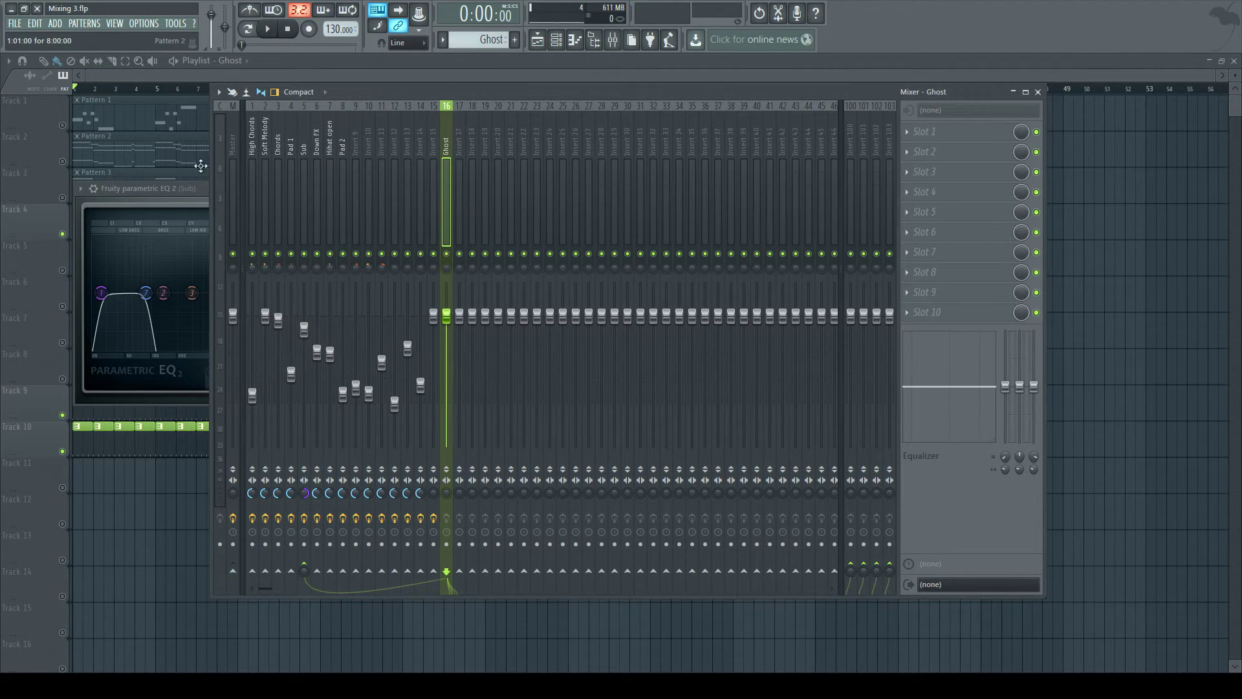
pyautogui.click(184, 80)
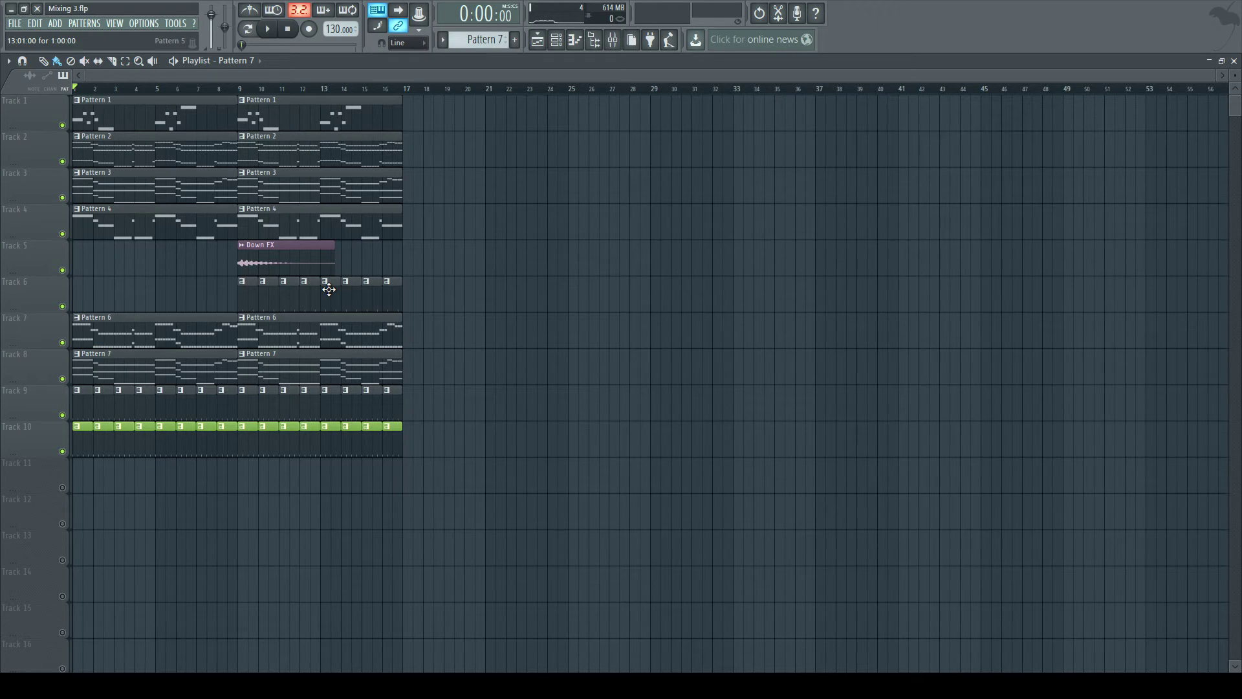
pyautogui.press('space')
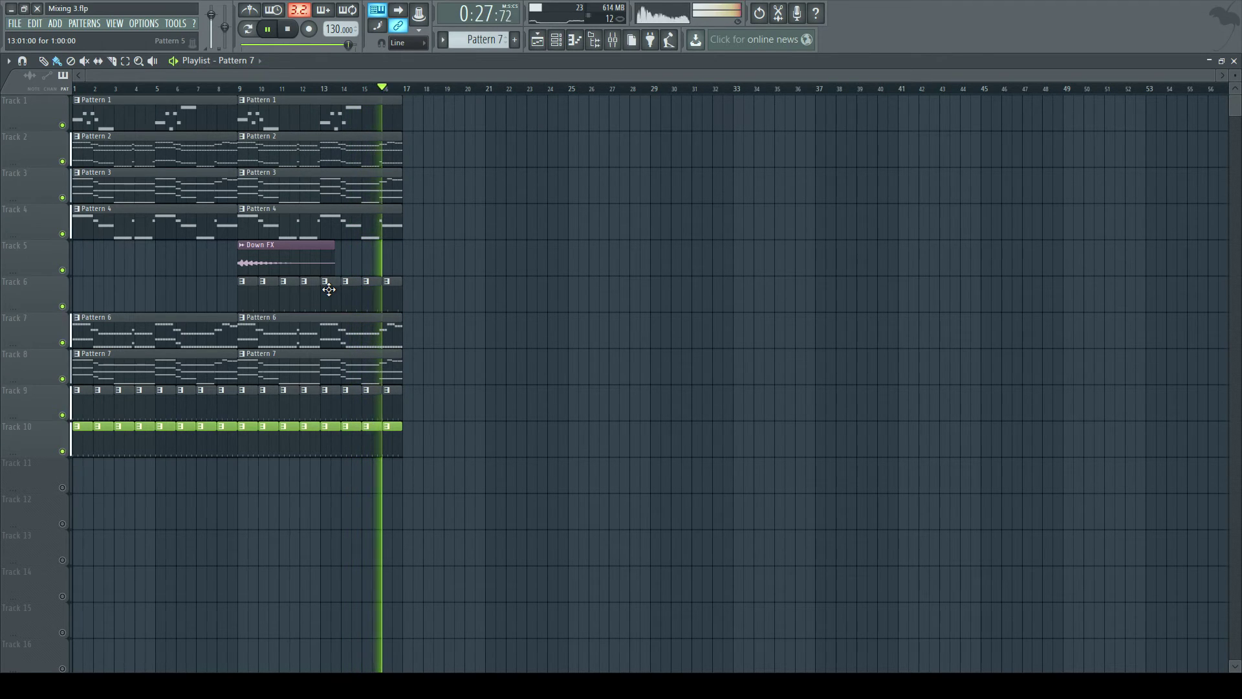
pyautogui.press('space')
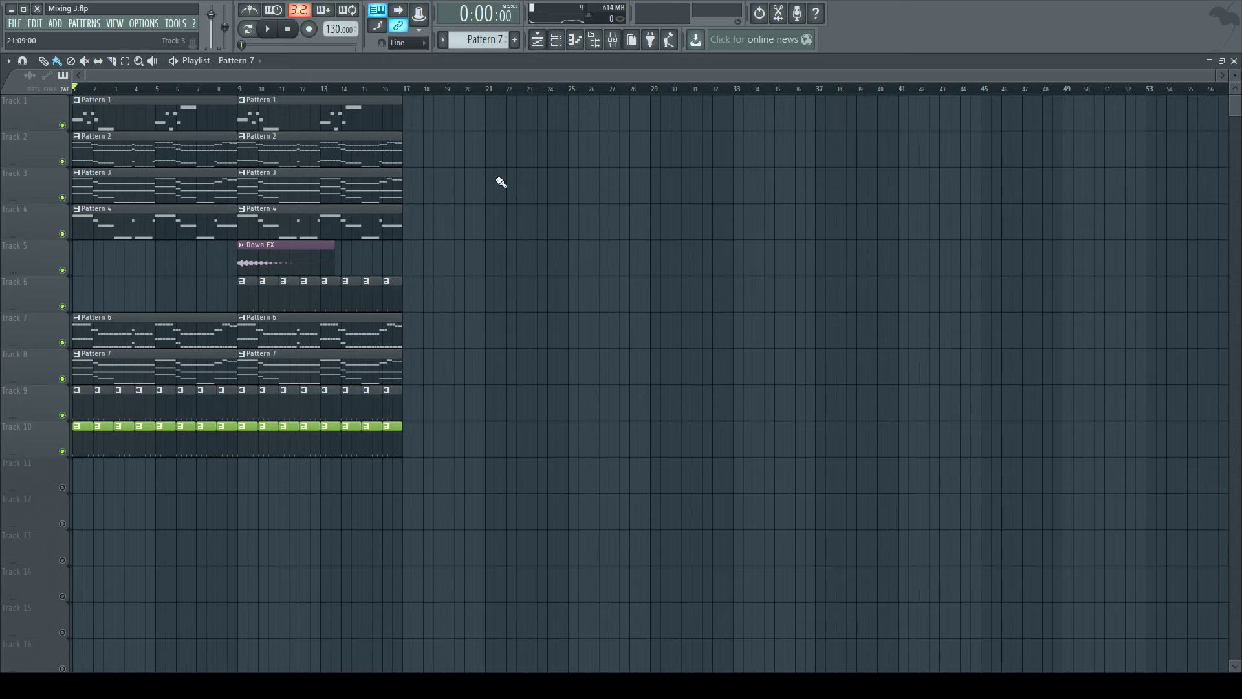
# Copy Fruity parametric EQ 2 from mixer track Insert 15 to the Ghost track's first effect slot and return to the playlist.
pyautogui.click(612, 40)
pyautogui.click(444, 218)
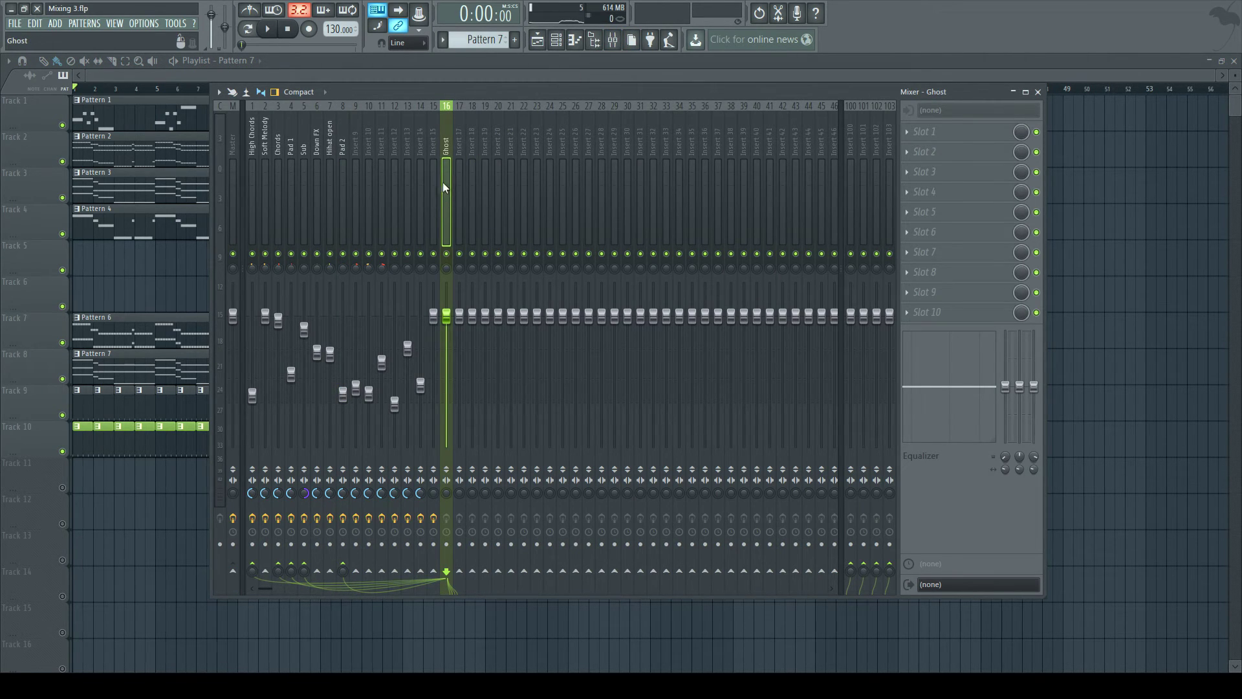
pyautogui.click(434, 201)
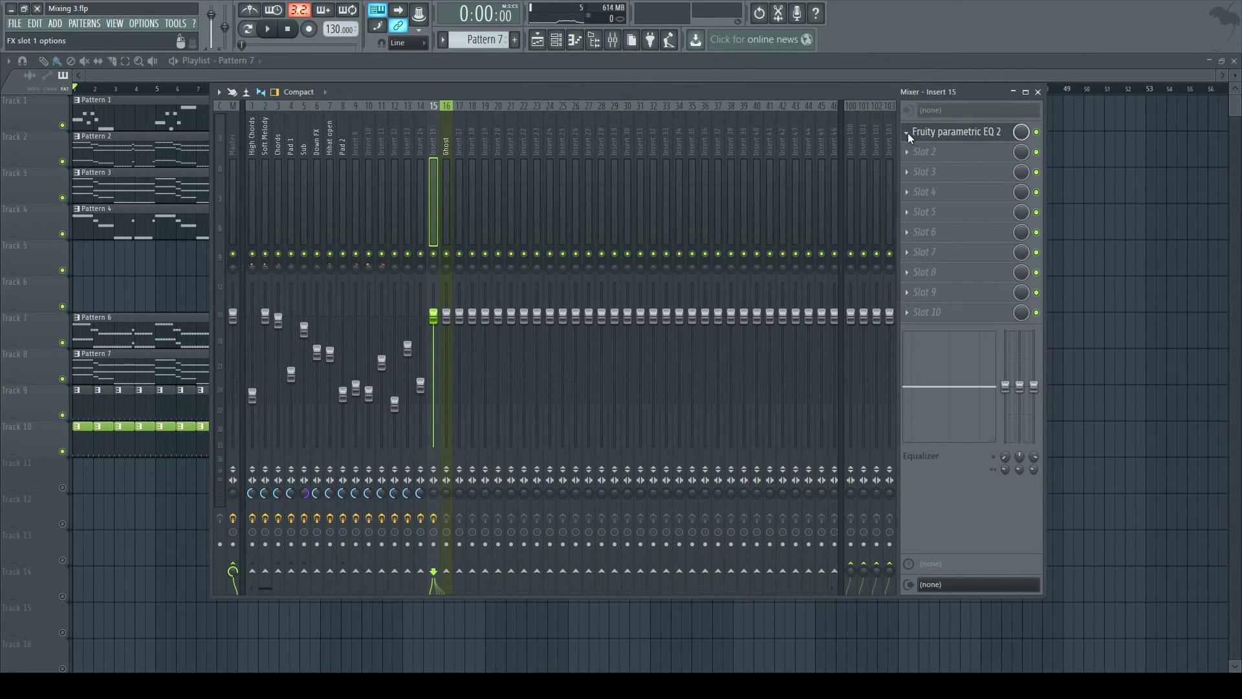
pyautogui.moveTo(951, 131); pyautogui.dragTo(450, 181)
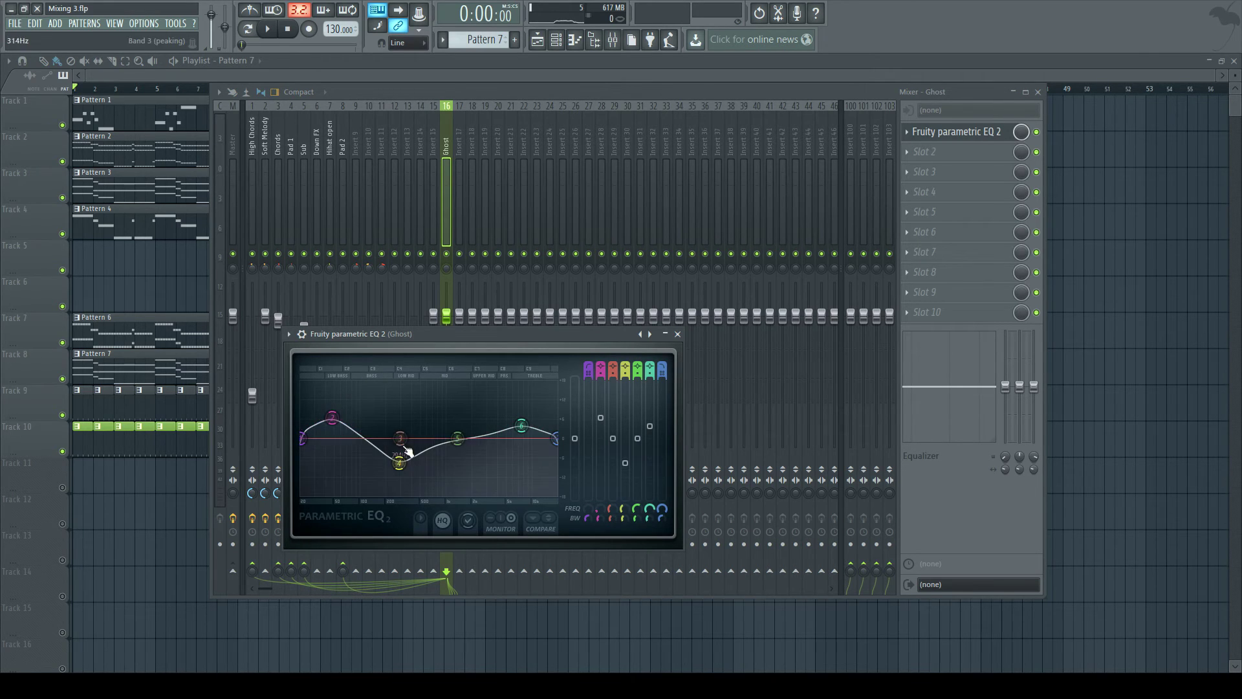
pyautogui.click(451, 181)
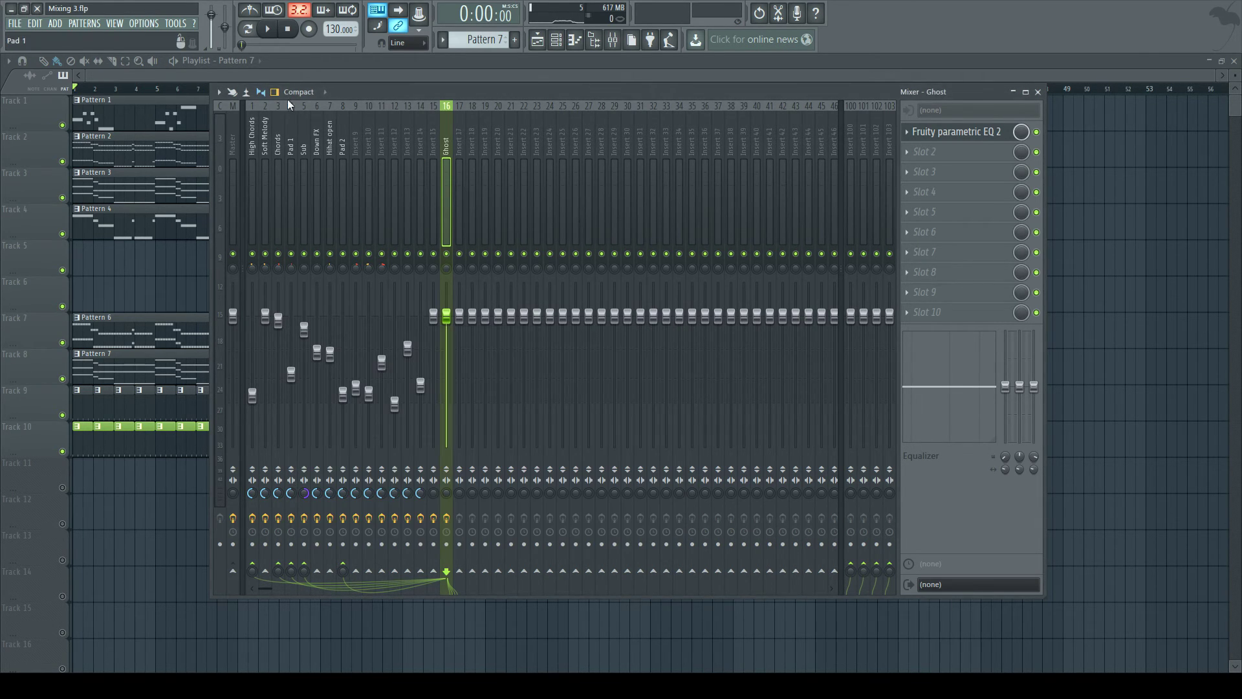
pyautogui.click(242, 75)
# Play the start of the full arrangement, stop it and review the Ghost and Insert 15 effects in the mixer.
pyautogui.press('space')
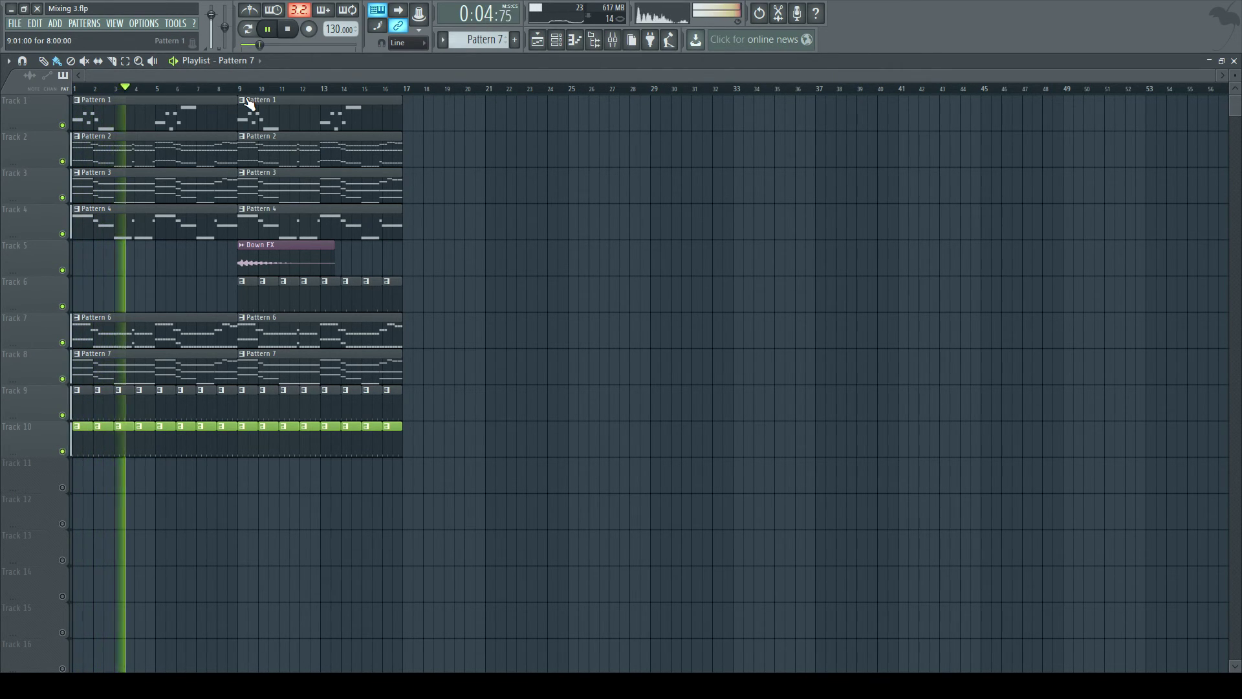
pyautogui.press('space')
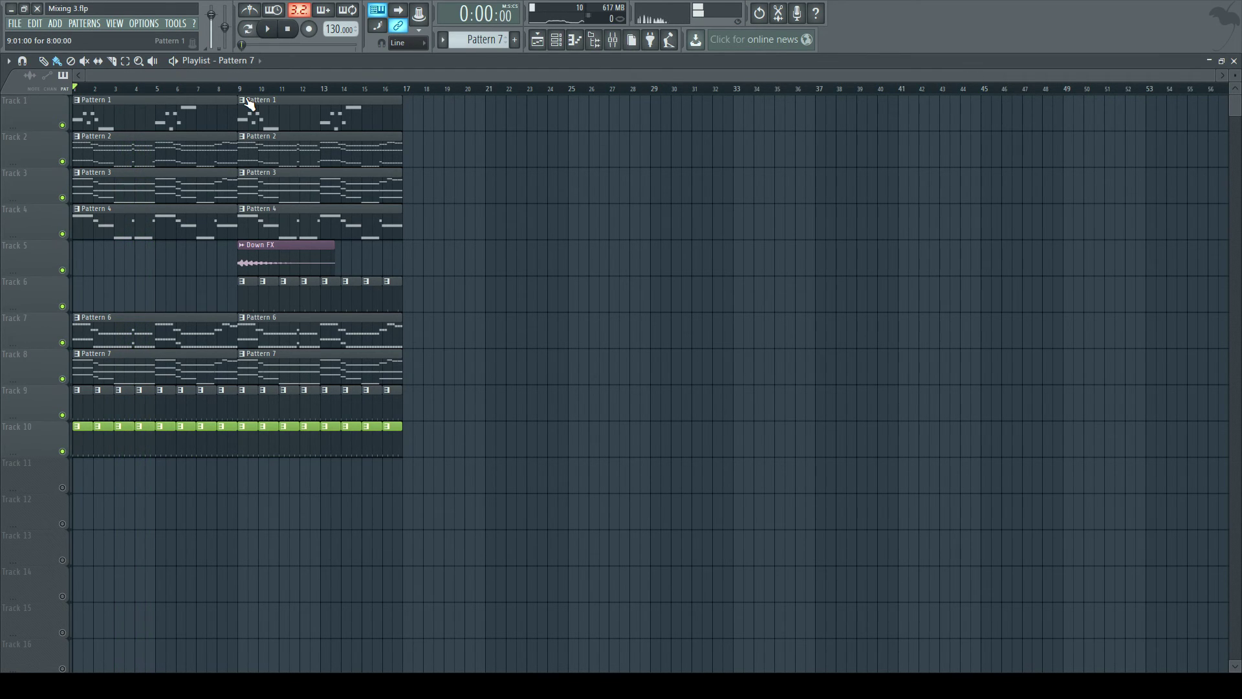
pyautogui.press('F9')
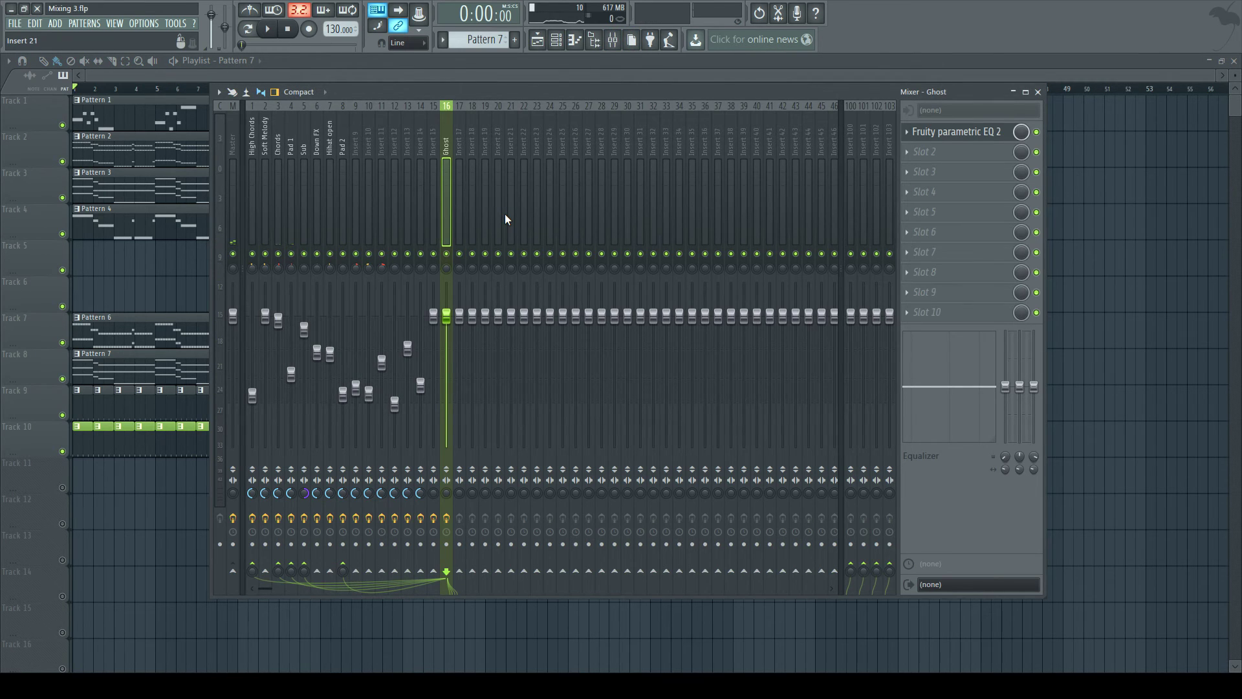
pyautogui.click(430, 187)
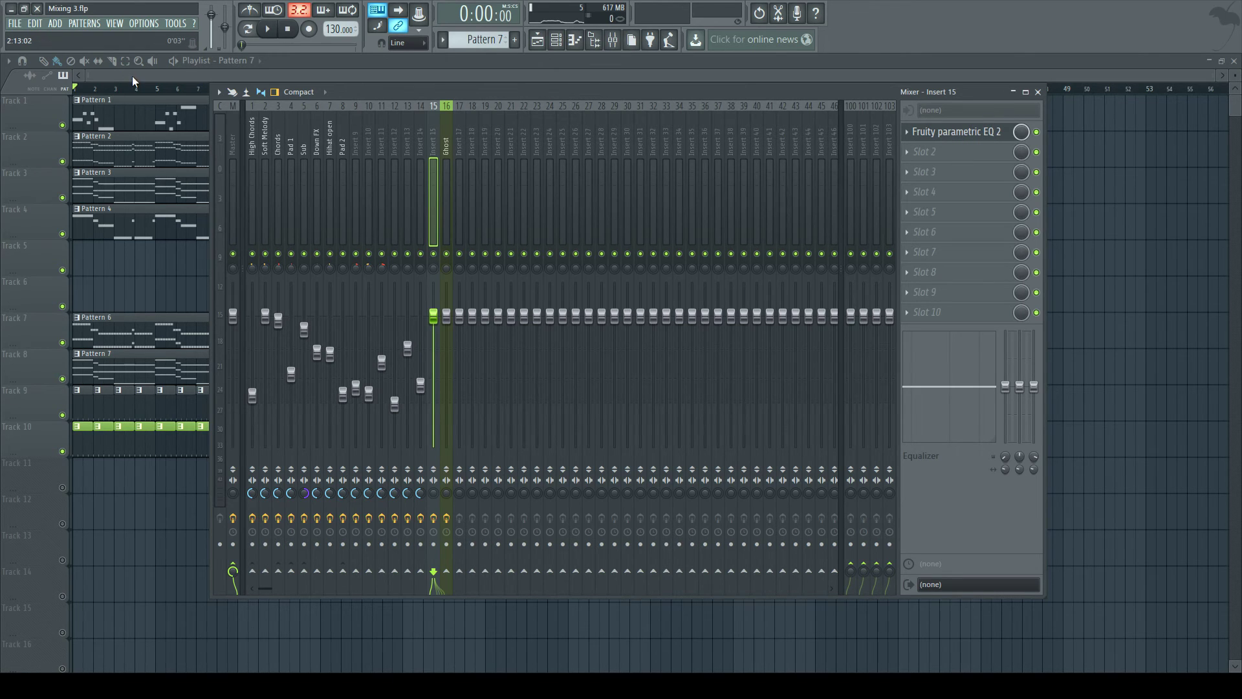
pyautogui.press('F9')
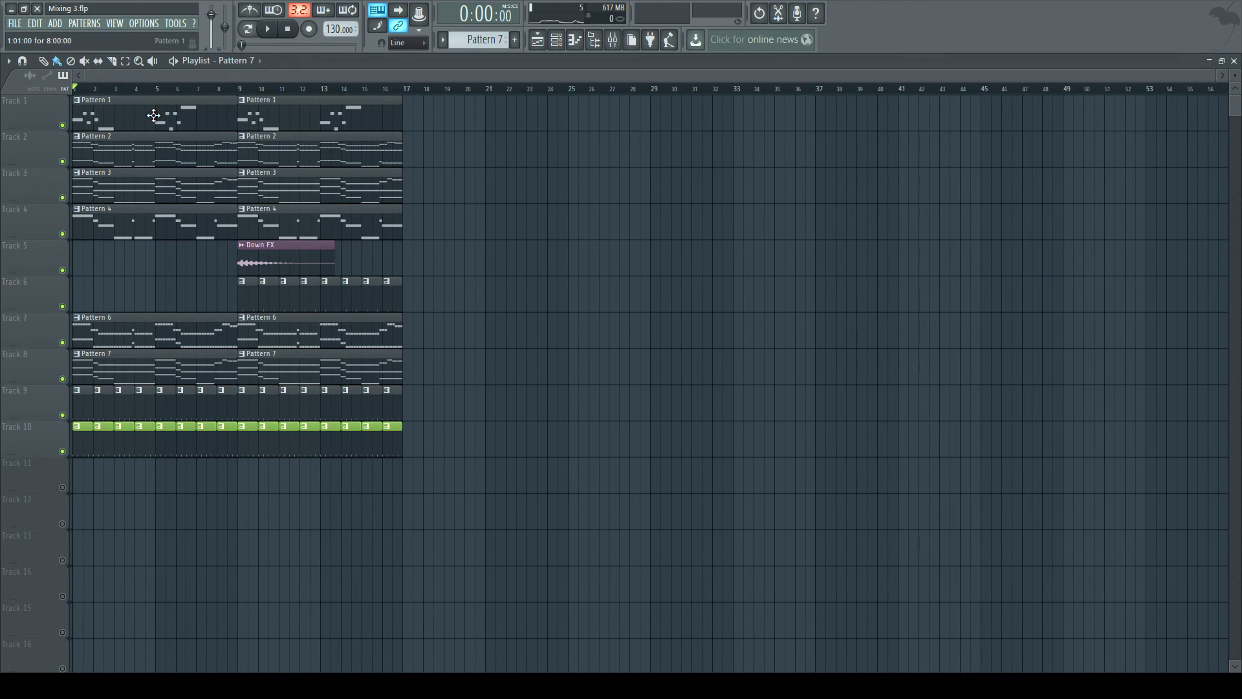